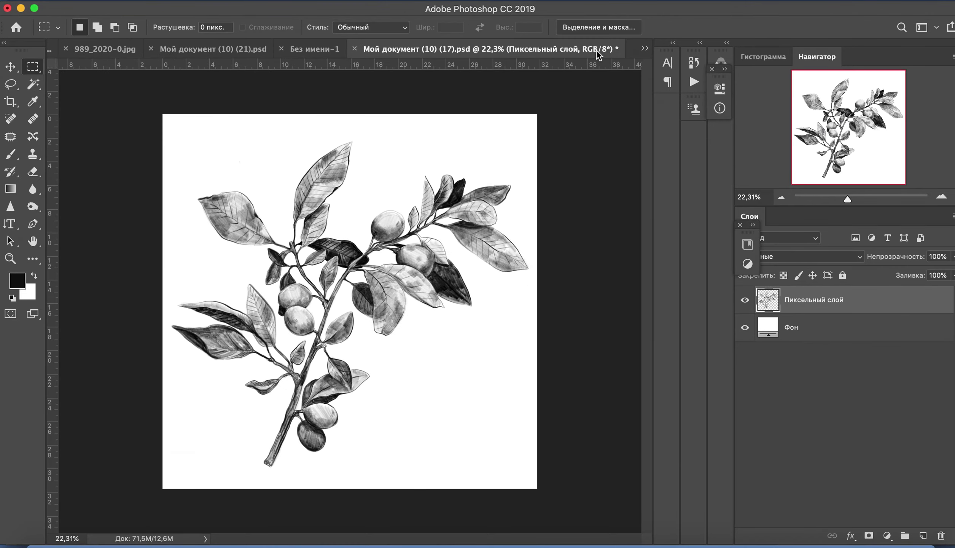
Step: Paste the branch into Без имени-1 and scale it down to about 84%
click(314, 49)
key(ctrl+v)
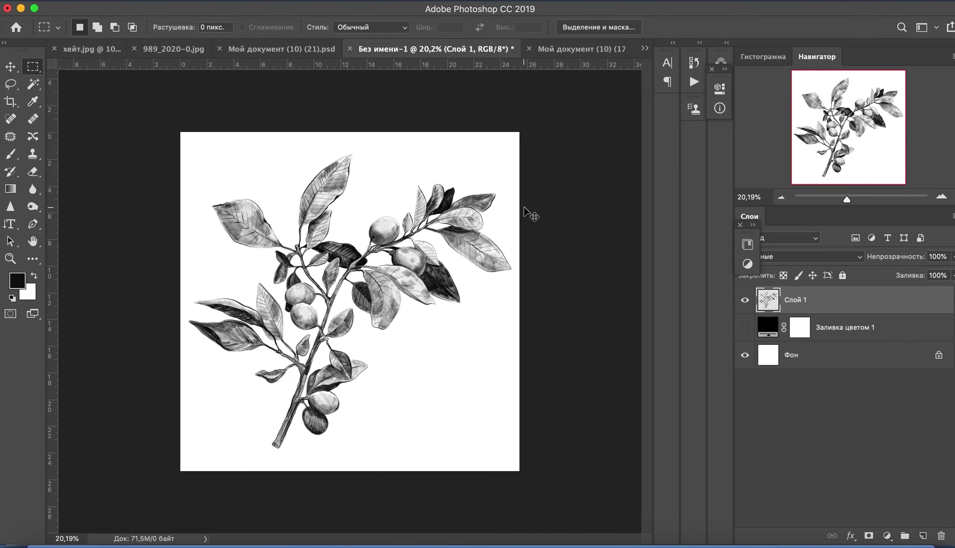
key(ctrl+t)
mouse_move(521, 135)
mouse_down()
mouse_move(388, 266)
mouse_move(391, 223)
mouse_up()
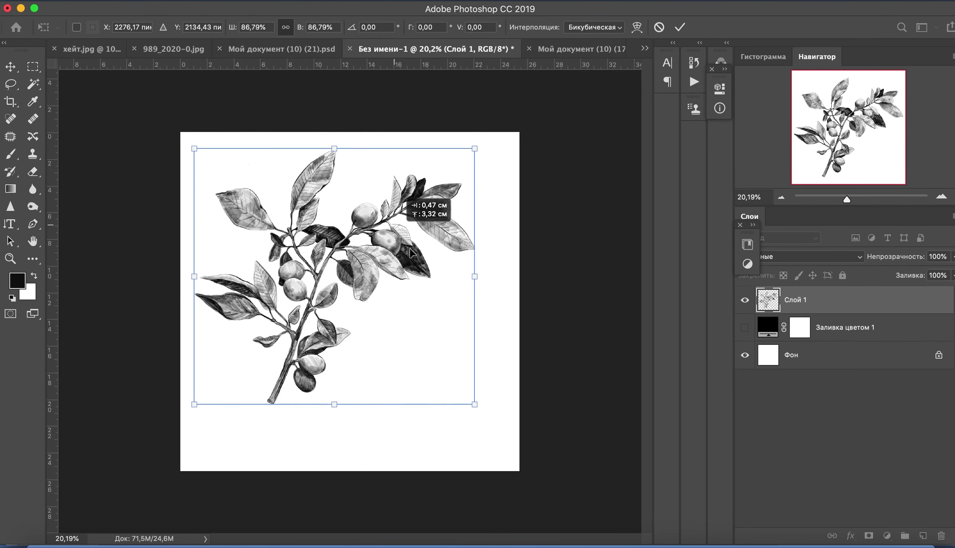
drag(468, 449, 448, 373)
drag(357, 246, 357, 247)
key(Return)
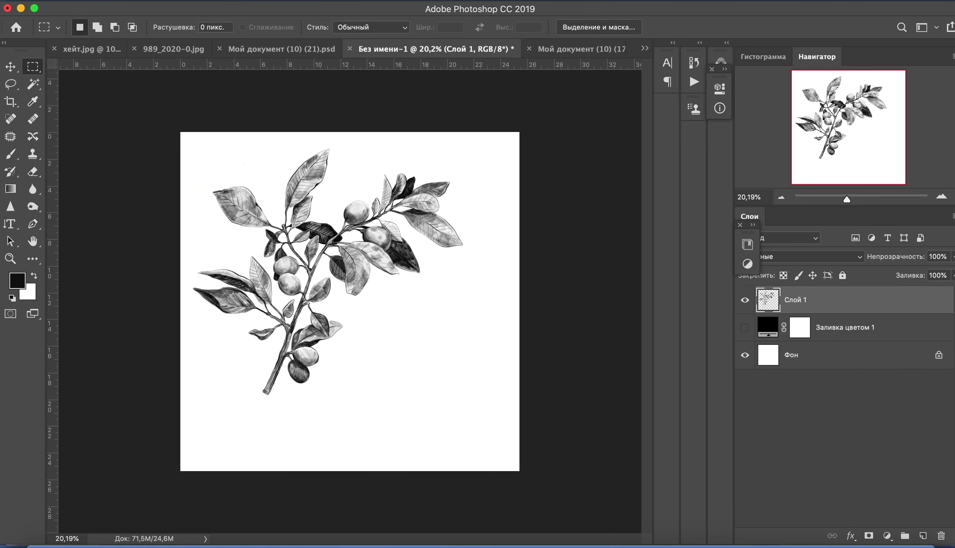
Step: Apply Offset with Wrap Around so the branch wraps into all four corners
click(708, 318)
drag(701, 102, 709, 102)
drag(667, 136, 680, 137)
drag(709, 102, 715, 103)
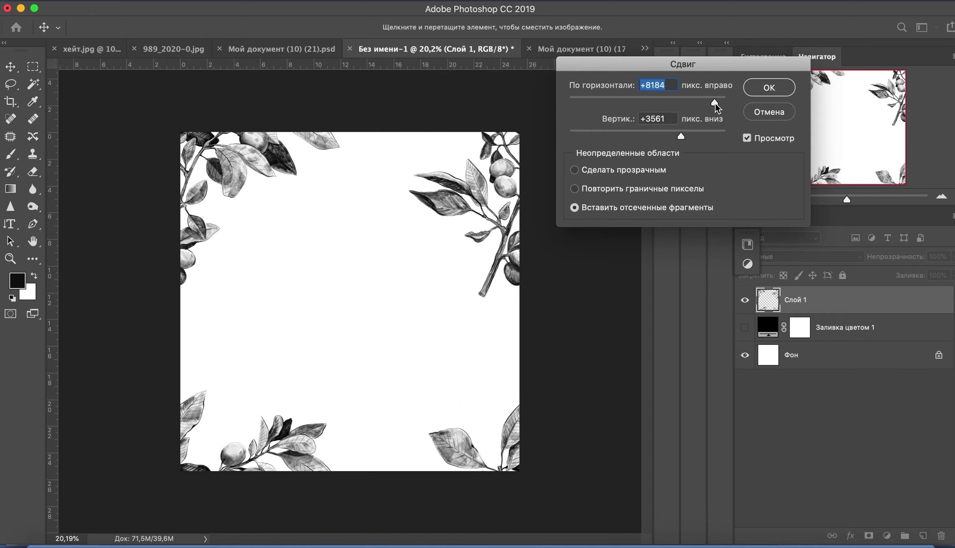
click(776, 89)
Step: Paste a second branch copy and rotate it 90°
key(m)
key(ctrl+v)
key(ctrl+t)
right_click(367, 221)
click(440, 368)
Step: Rotate the second copy to about 81°, enlarge it to ~94%, and move it across the tile centre
drag(529, 381, 437, 324)
drag(433, 95, 421, 135)
drag(383, 276, 385, 275)
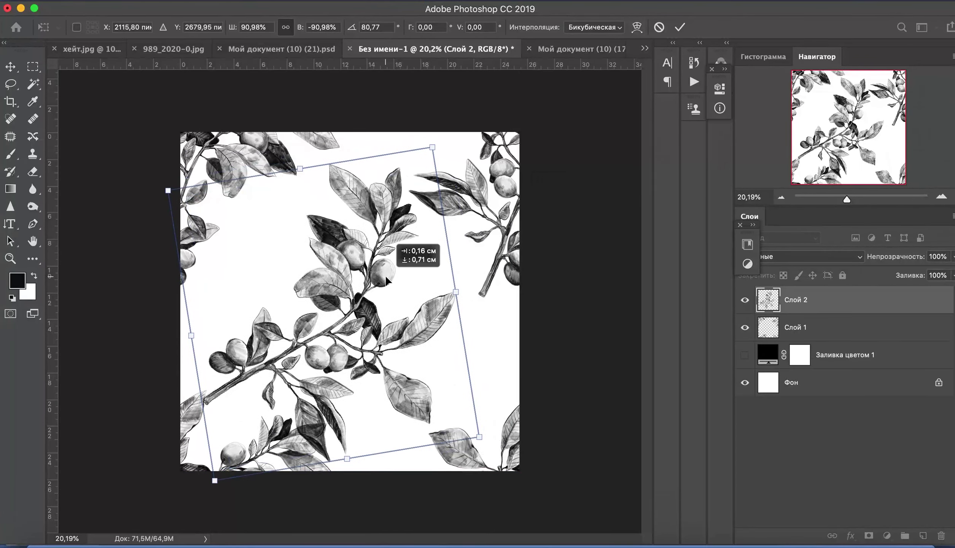
drag(433, 145, 441, 135)
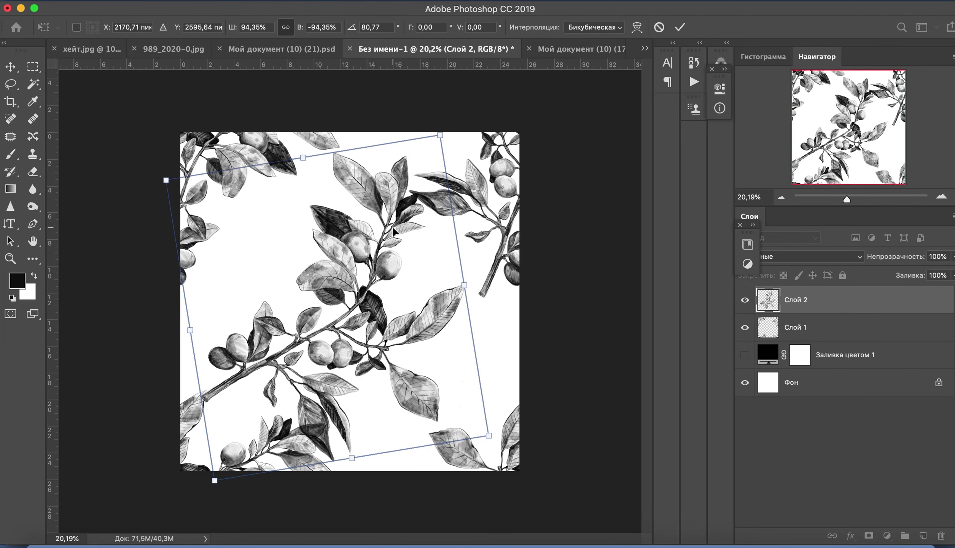
drag(392, 233, 404, 223)
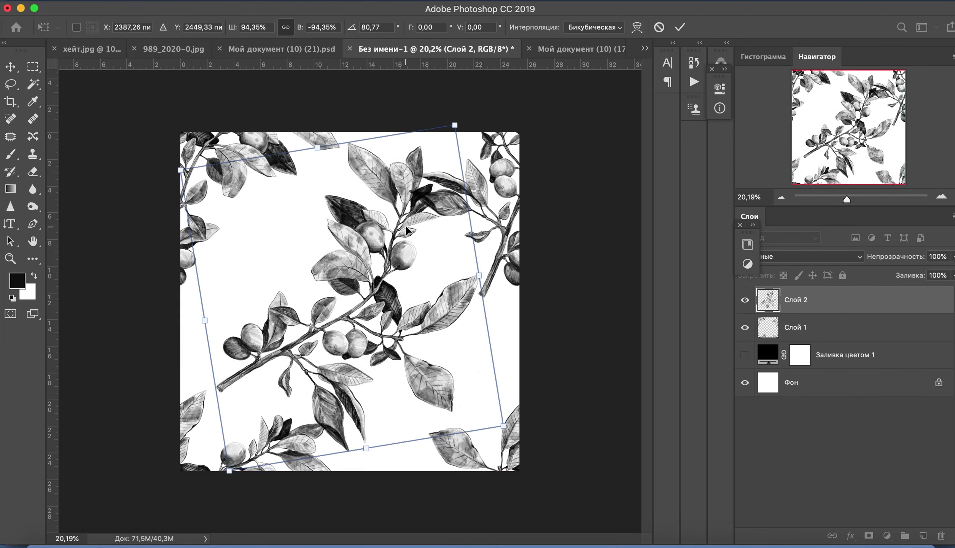
key(Return)
key(l)
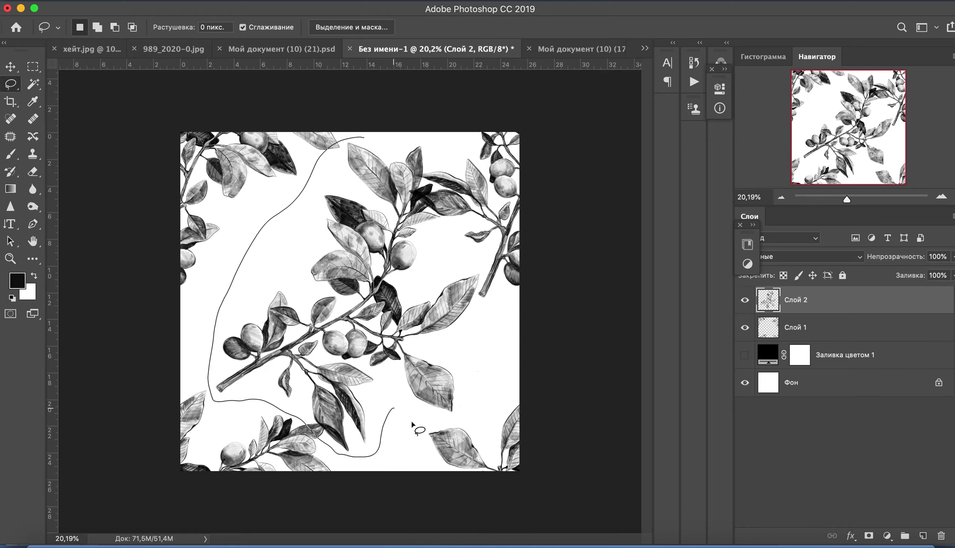
Step: Tilt the lassoed branch part to about −3° and move it up-left
key(ctrl+t)
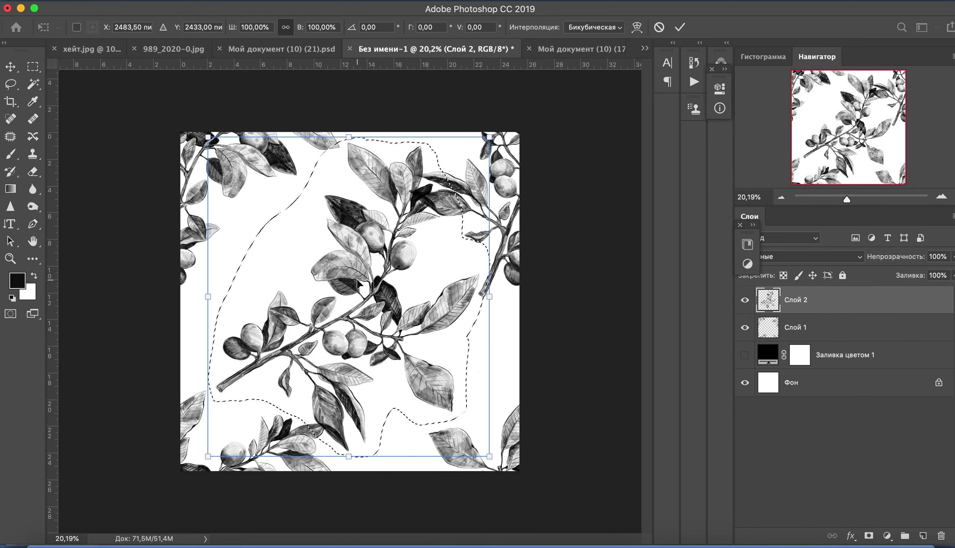
drag(353, 213, 362, 267)
drag(474, 278, 476, 254)
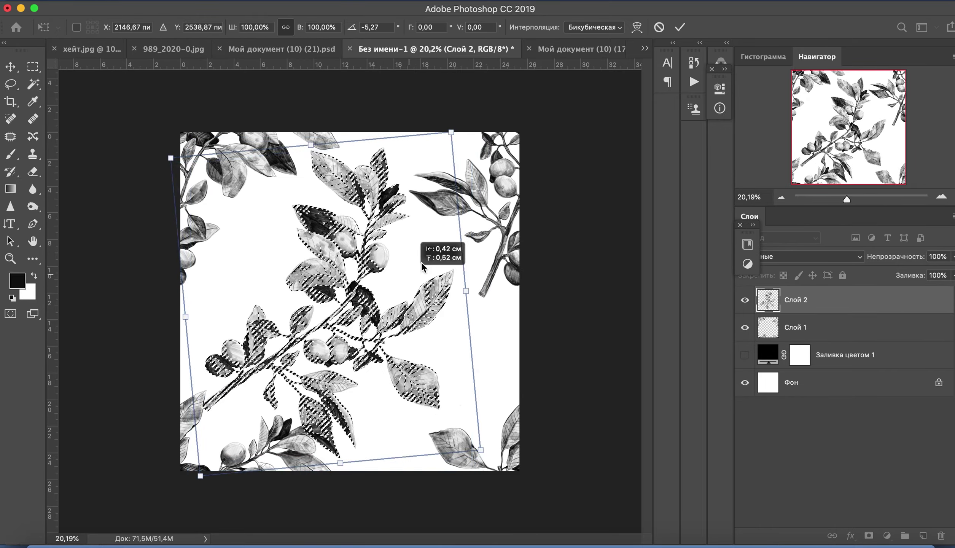
drag(418, 265, 416, 247)
drag(518, 218, 509, 228)
Step: Warp the part's edges to fit between the corner branches, then deselect
right_click(360, 294)
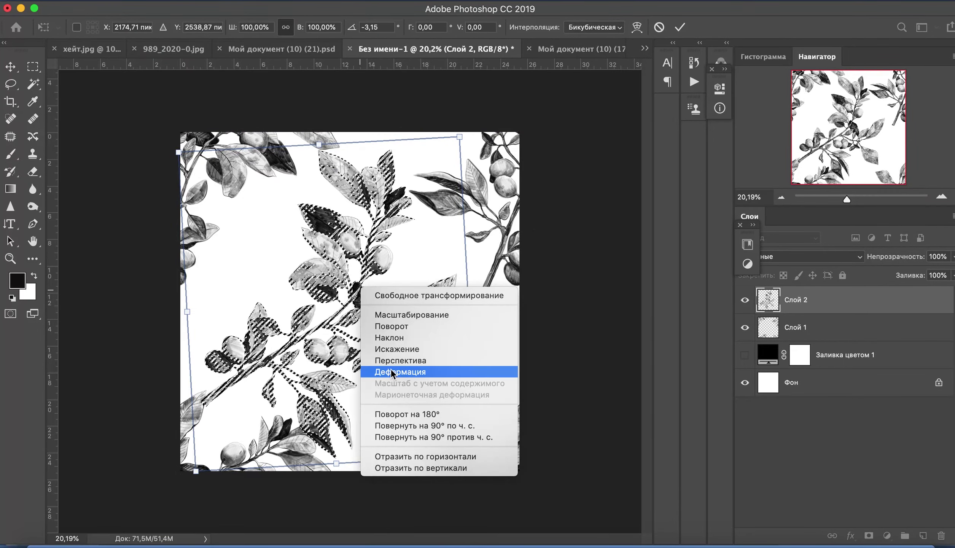
click(390, 368)
drag(193, 474, 192, 466)
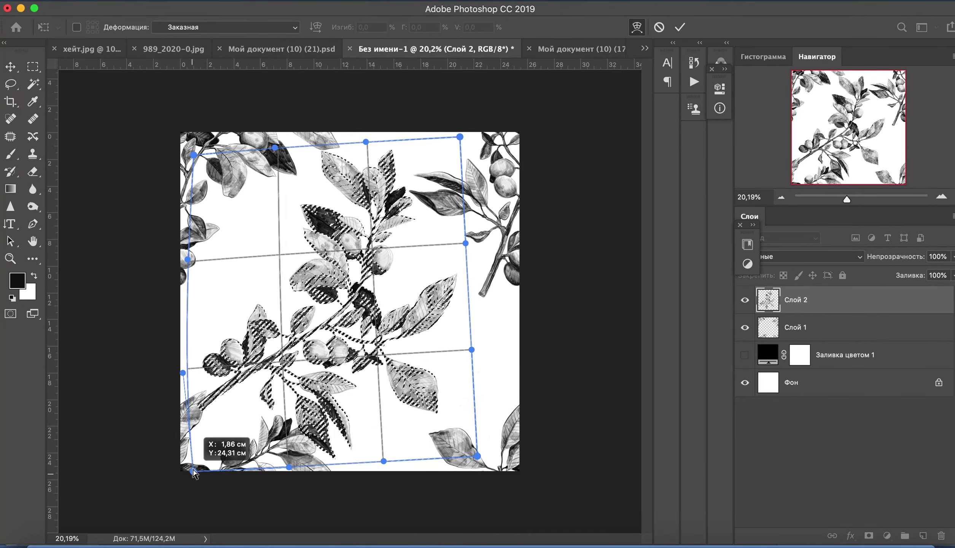
drag(275, 147, 270, 165)
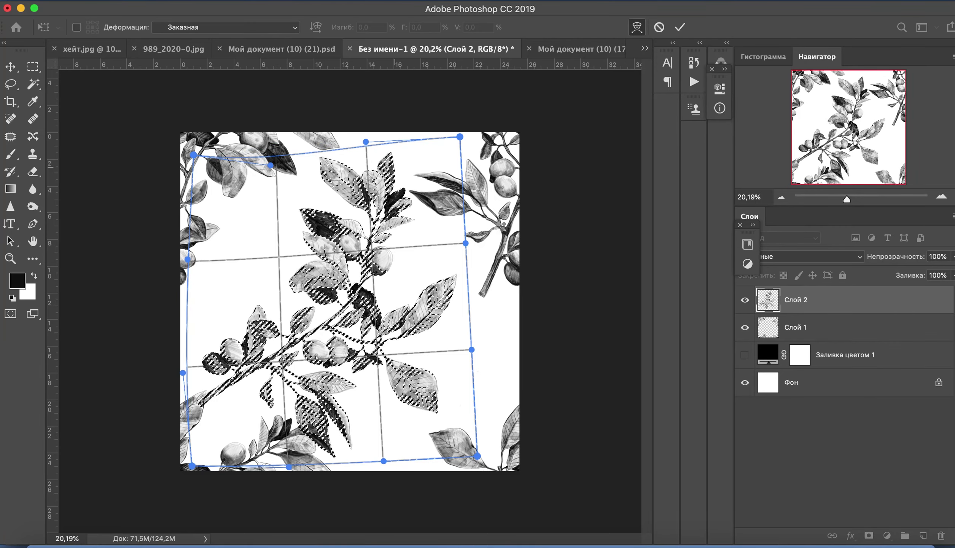
key(Return)
key(ctrl+d)
drag(847, 197, 847, 199)
Step: Select the corner branches by Magic Wand on Слой 1's white plus Inverse, then activate Слой 2
key(e)
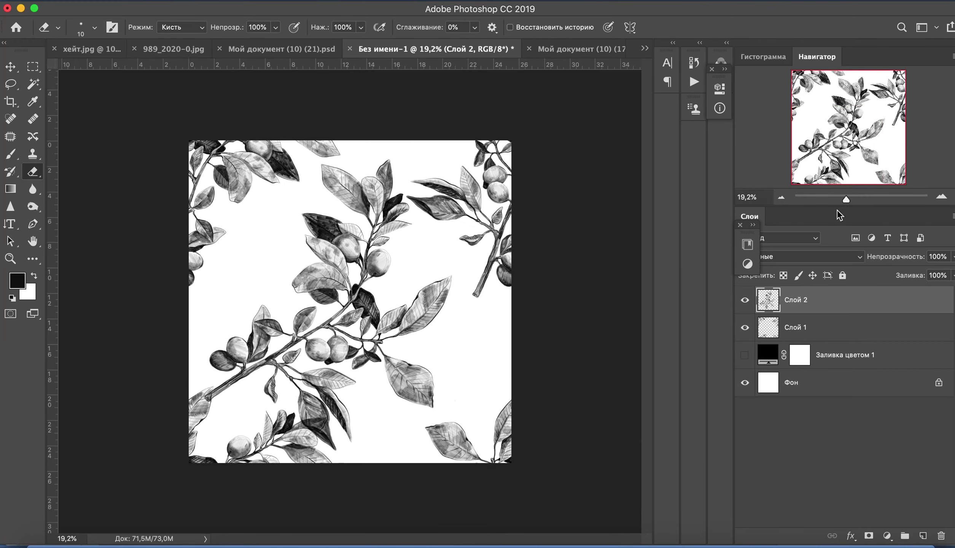
click(745, 299)
click(795, 327)
key(w)
click(425, 422)
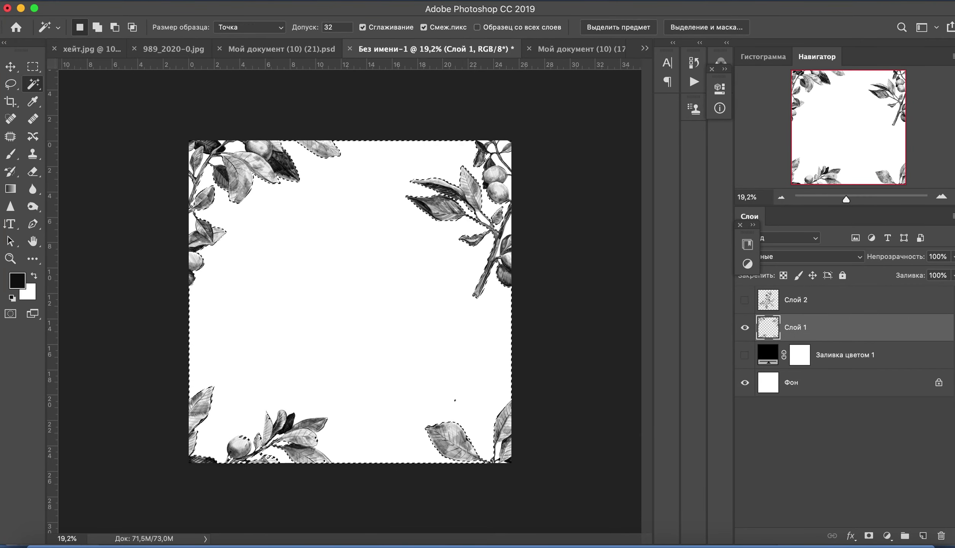
click(416, 34)
key(m)
click(745, 299)
click(795, 300)
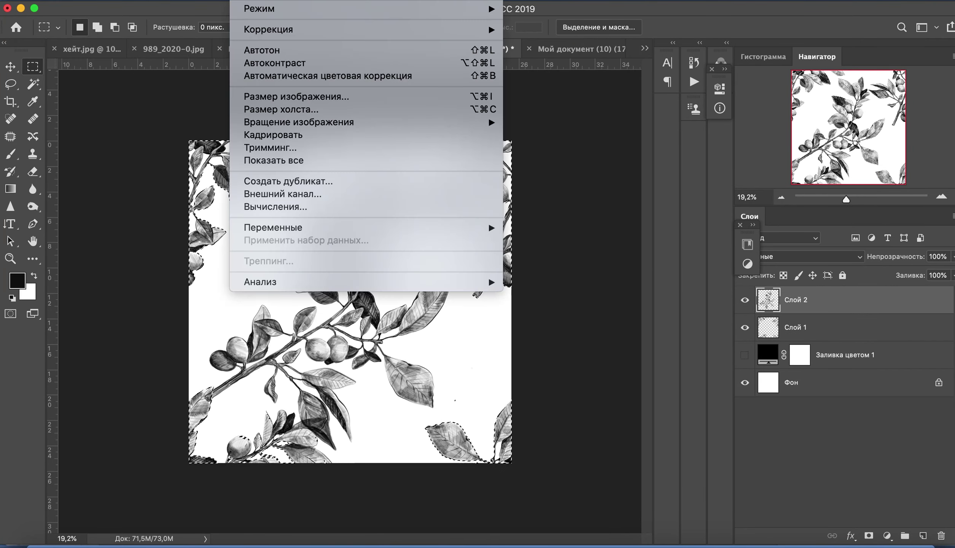
Step: Cut out the lassoed piece of the central branch overlapping a corner branch
click(558, 197)
drag(847, 199, 855, 199)
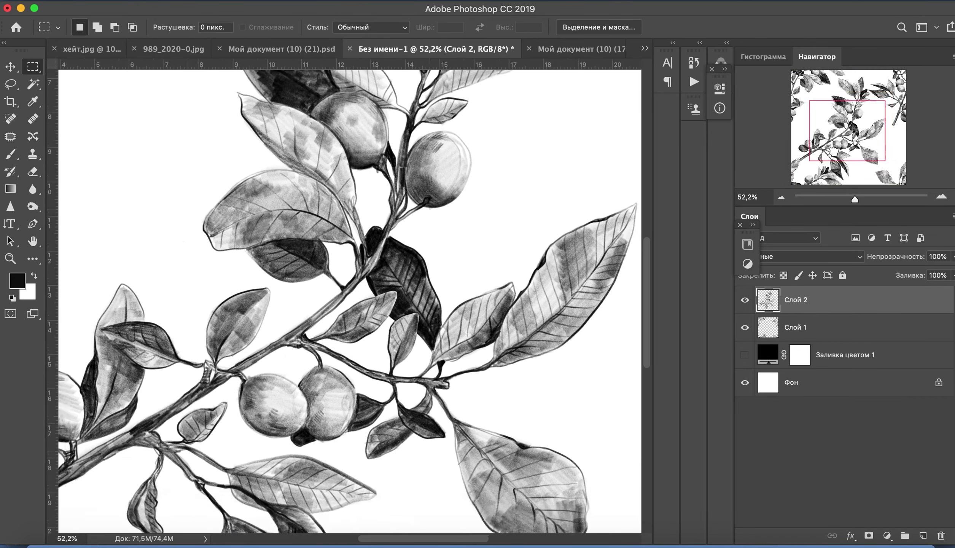
scroll(366, 315, up, 5)
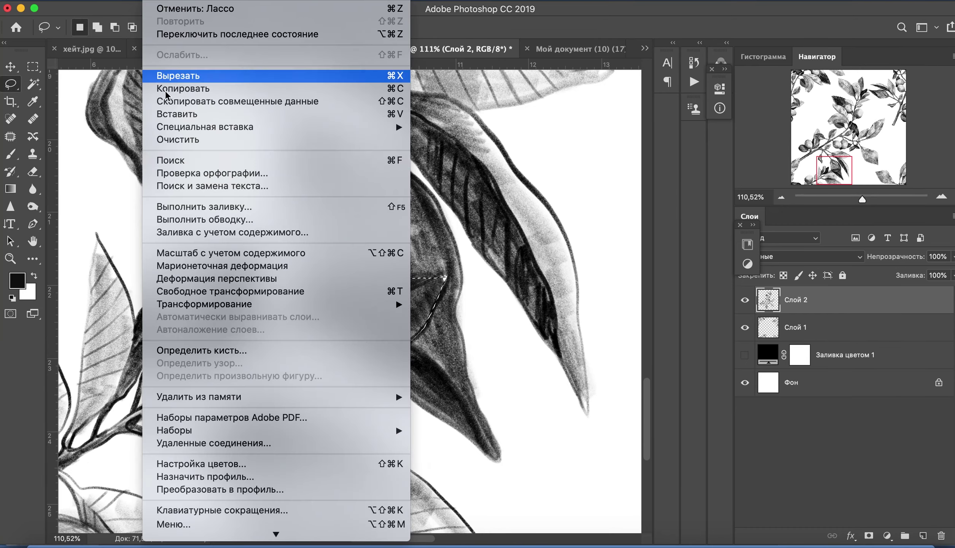
click(128, 71)
drag(862, 199, 849, 199)
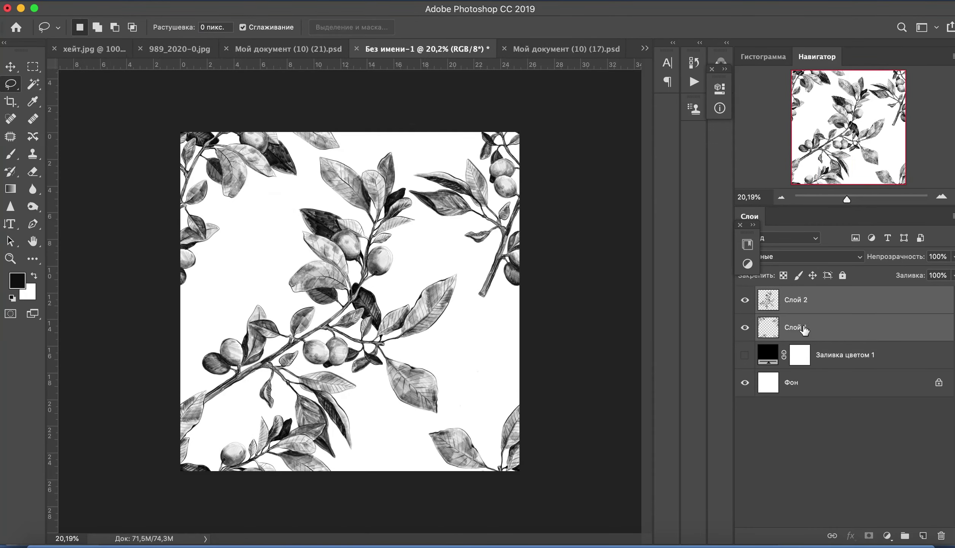
click(396, 4)
click(717, 318)
Step: Offset the tile down to +4131 and tilt the third copy to −7.6° at about 75%
drag(682, 135, 680, 136)
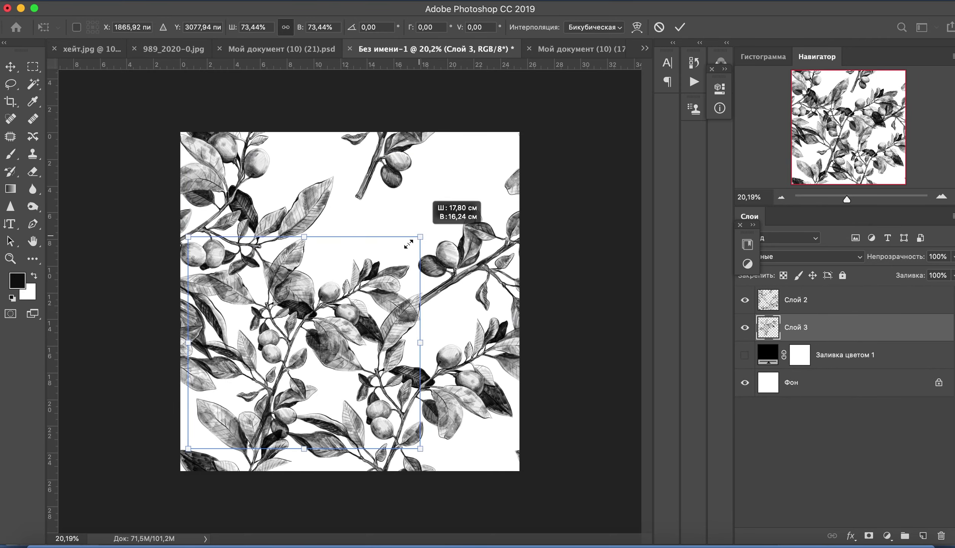
right_click(310, 268)
click(335, 313)
mouse_move(418, 229)
mouse_down()
mouse_move(396, 258)
mouse_move(392, 237)
mouse_up()
key(Return)
key(l)
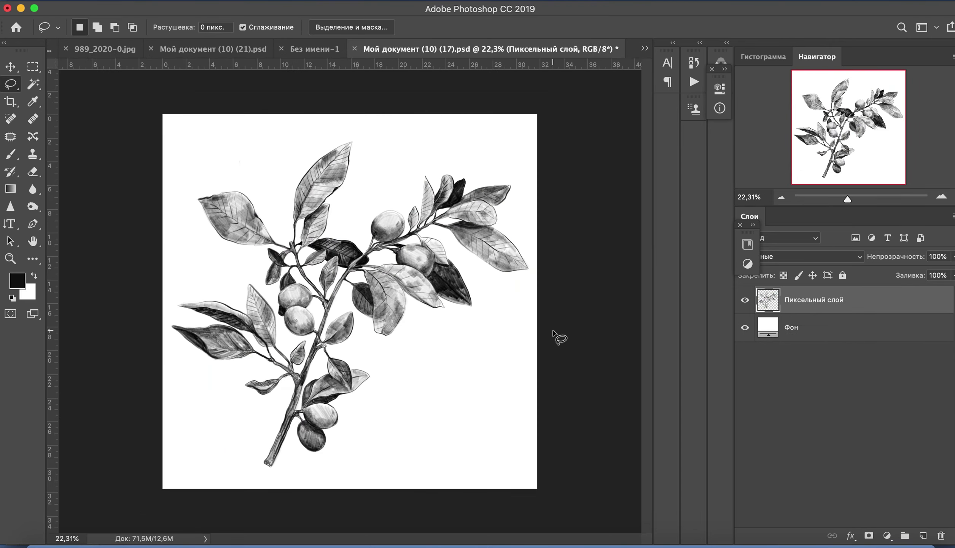
Step: Magic Wand the white around the branch and lasso-add the lower stem to the selection
key(w)
click(457, 361)
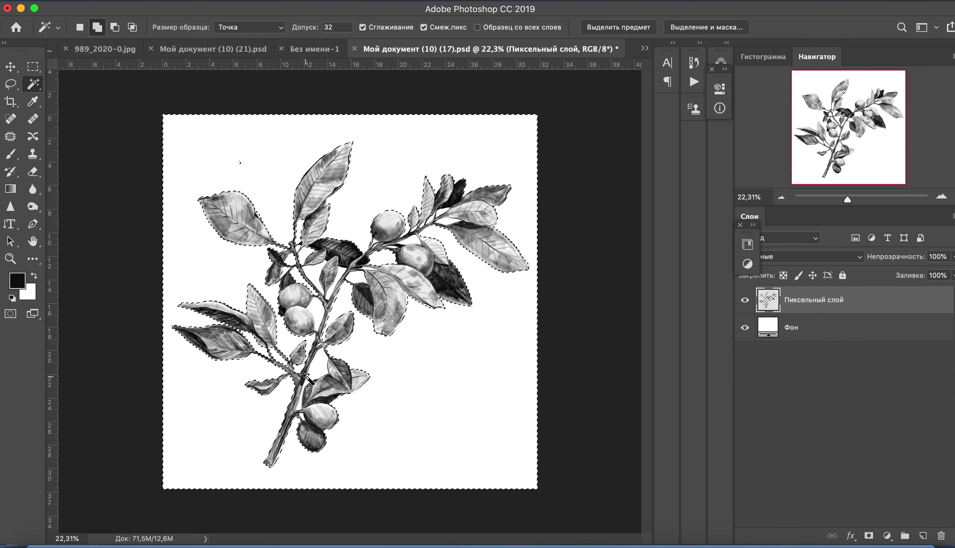
mouse_move(847, 199)
mouse_down()
mouse_move(857, 199)
mouse_move(852, 207)
mouse_up()
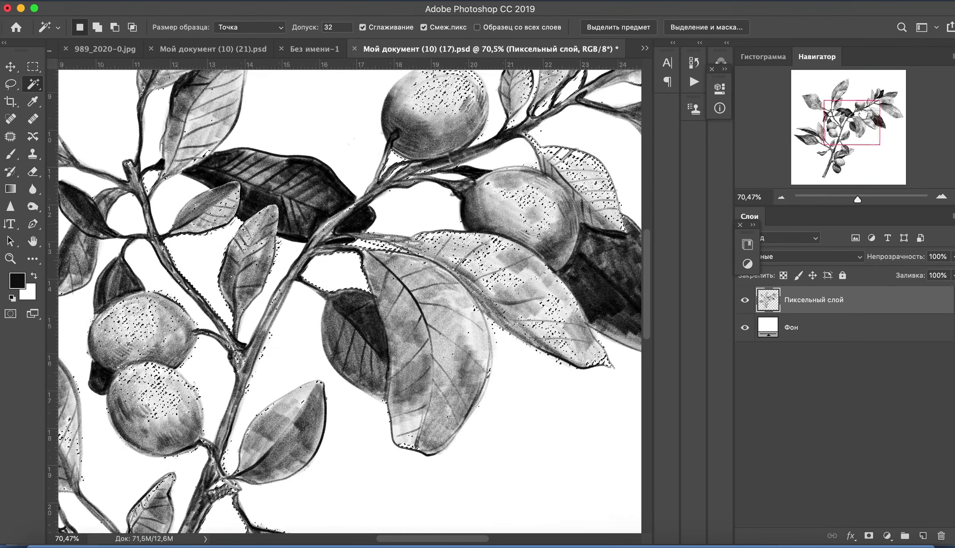
drag(849, 125, 862, 105)
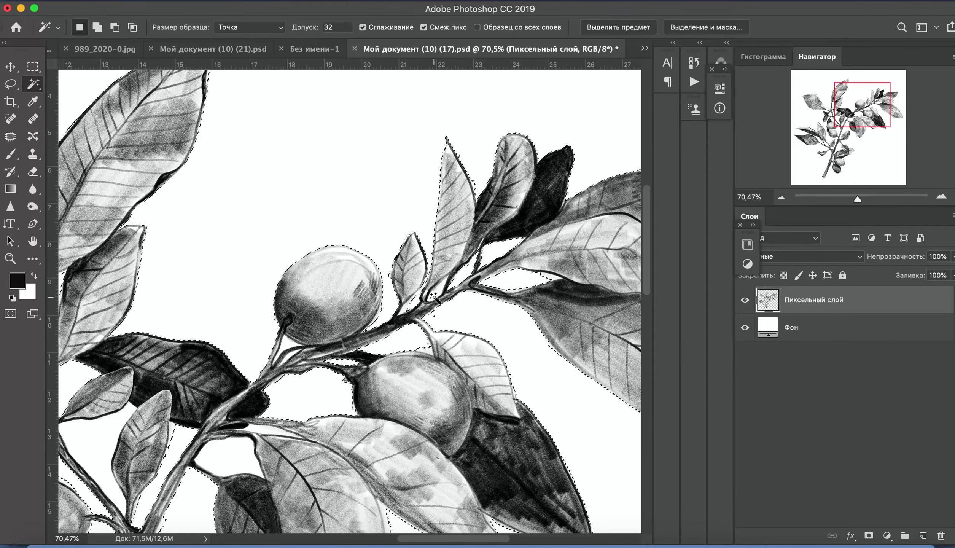
scroll(318, 298, left, 5)
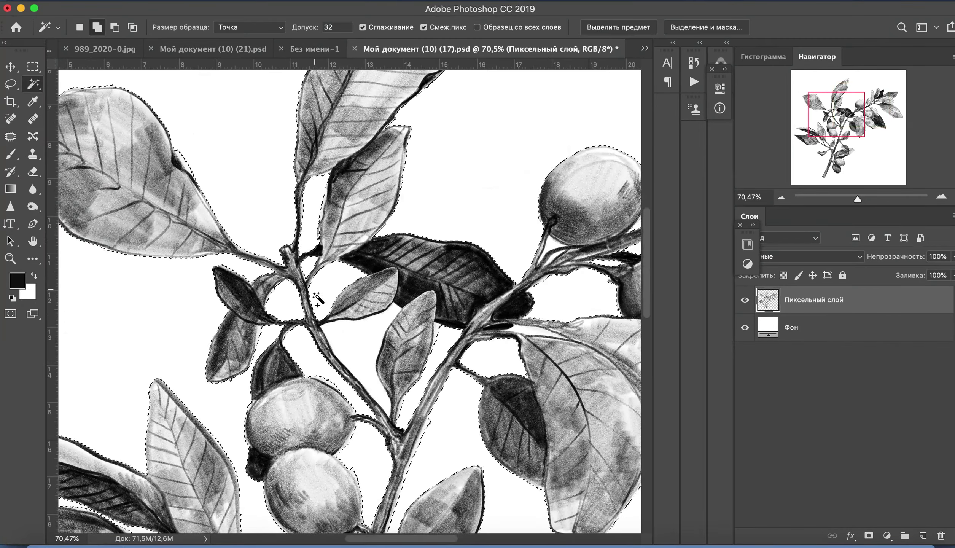
scroll(342, 305, down, 5)
scroll(382, 315, down, 5)
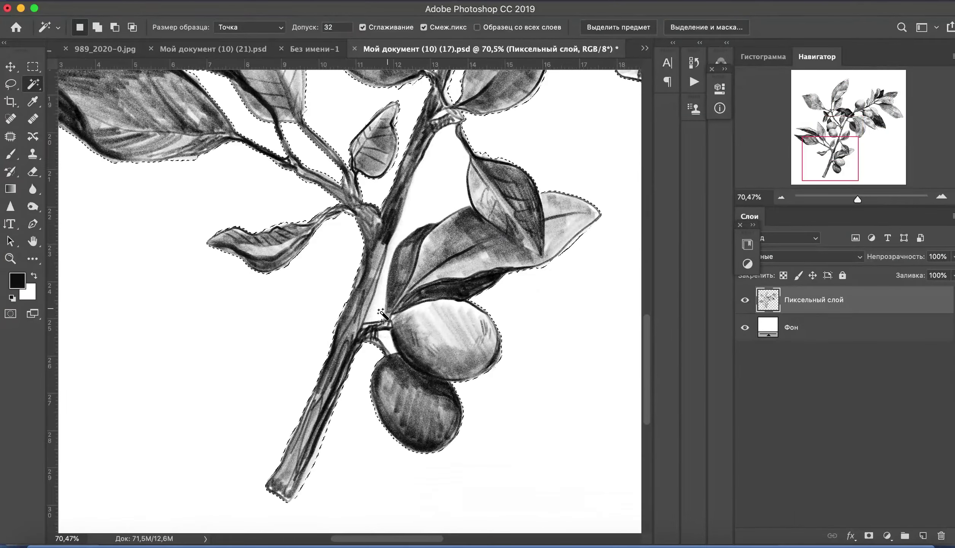
key(l)
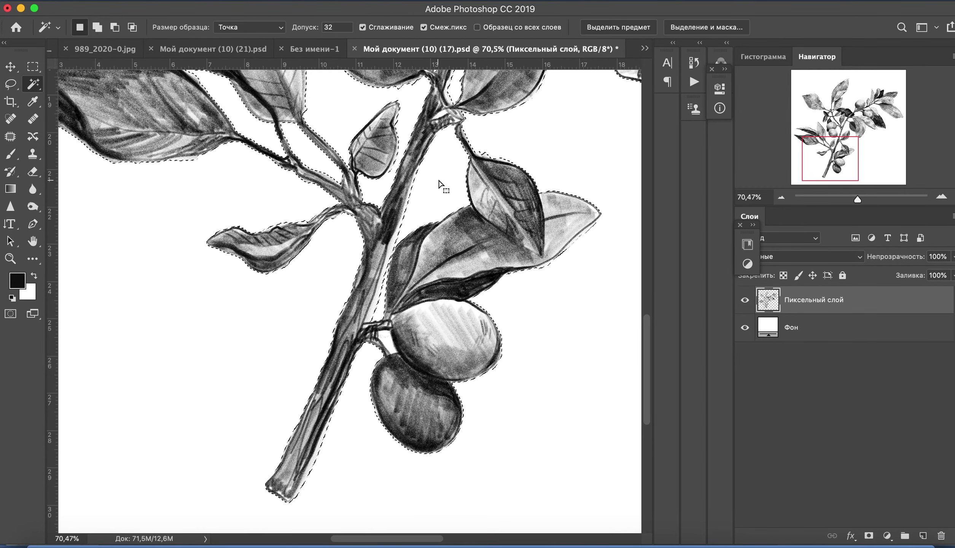
mouse_move(426, 182)
mouse_down()
mouse_move(377, 316)
mouse_move(386, 262)
mouse_up()
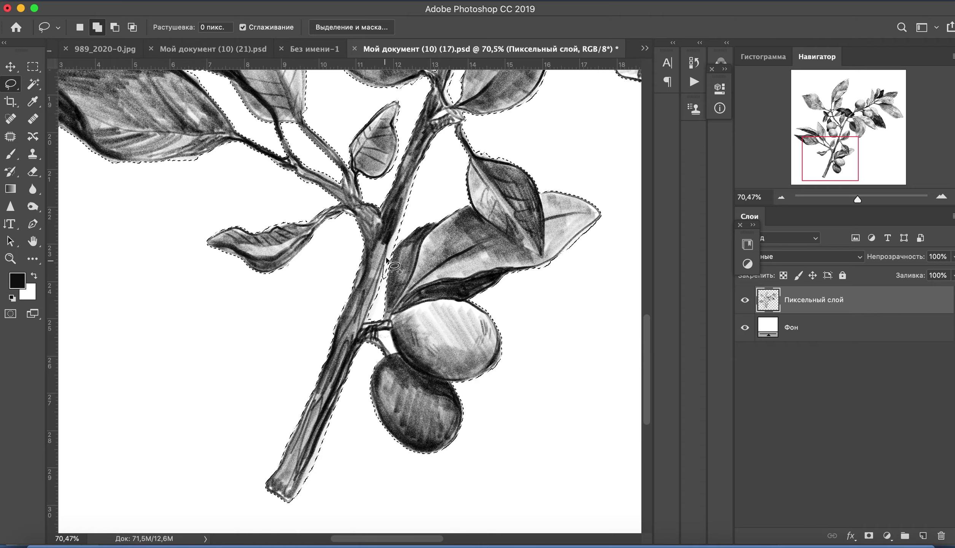
key(super+0)
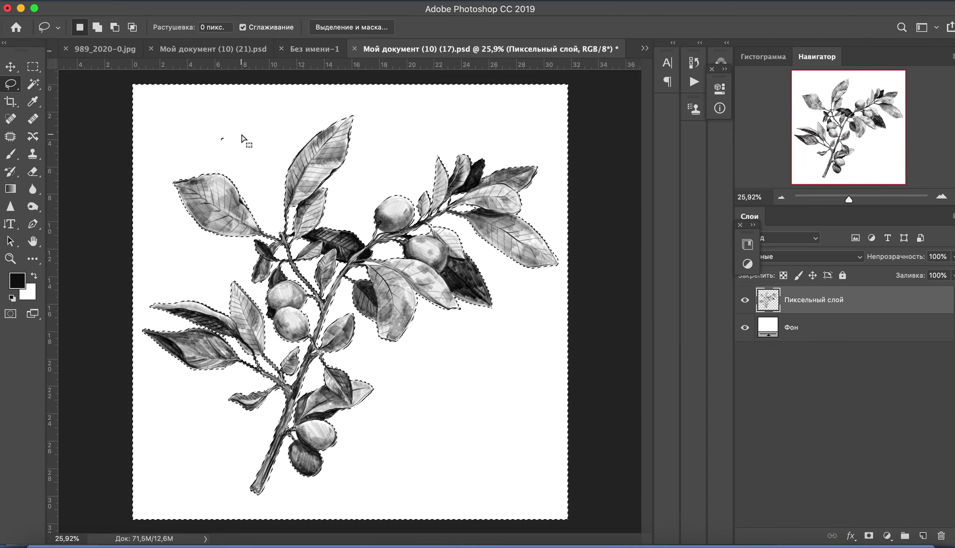
Step: Invert the selection and fill it with colour on a new layer below the branch
click(396, 4)
click(414, 46)
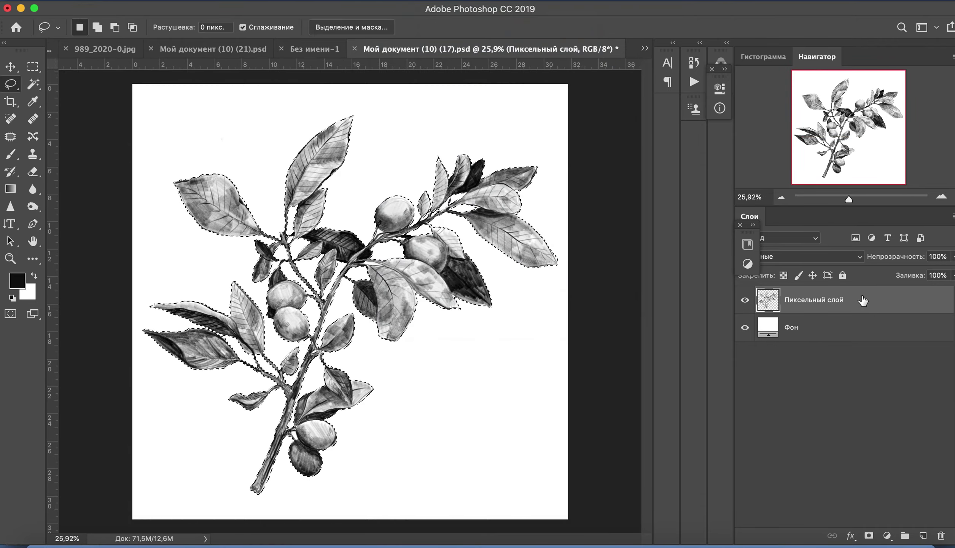
click(922, 535)
drag(814, 299, 830, 331)
click(213, 206)
click(589, 119)
click(533, 117)
click(880, 70)
click(707, 120)
Step: Deselect and merge the branch with the filled layer into Слой 1
key(l)
click(815, 299)
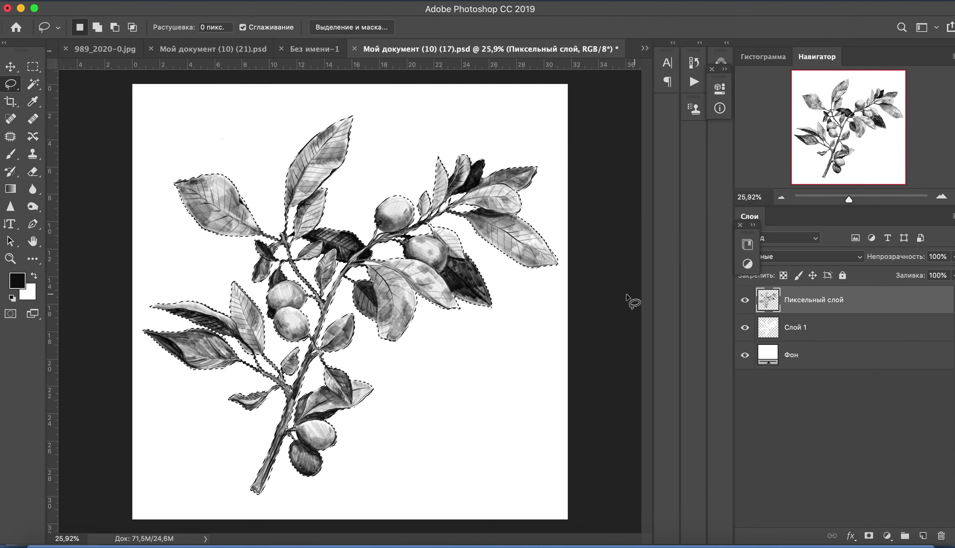
key(super+d)
right_click(820, 300)
click(710, 460)
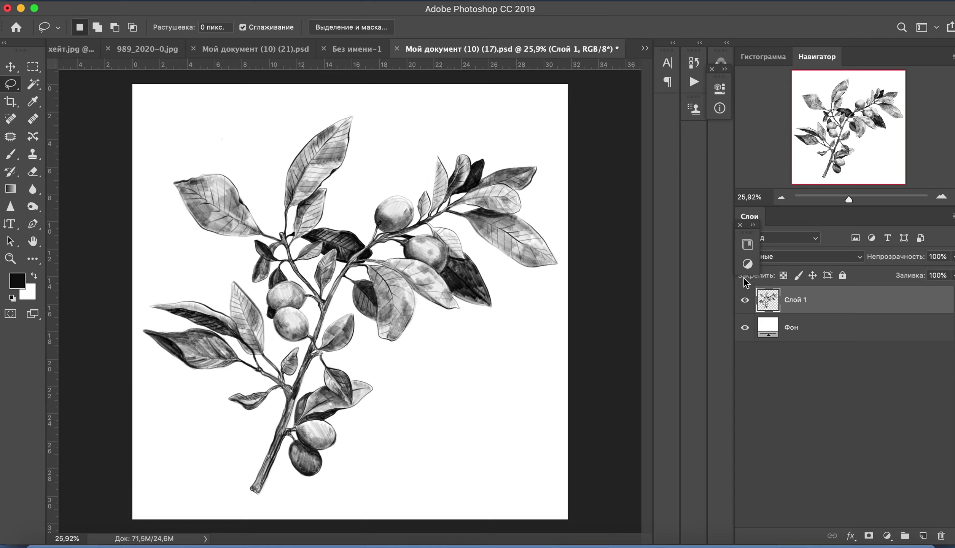
Step: Paste the branch into Без имени-1, resize it to about 79% and nudge it left
key(super+c)
click(357, 49)
key(super+v)
key(super+t)
mouse_move(473, 186)
mouse_down()
mouse_move(391, 247)
mouse_move(388, 267)
mouse_up()
drag(436, 228, 461, 197)
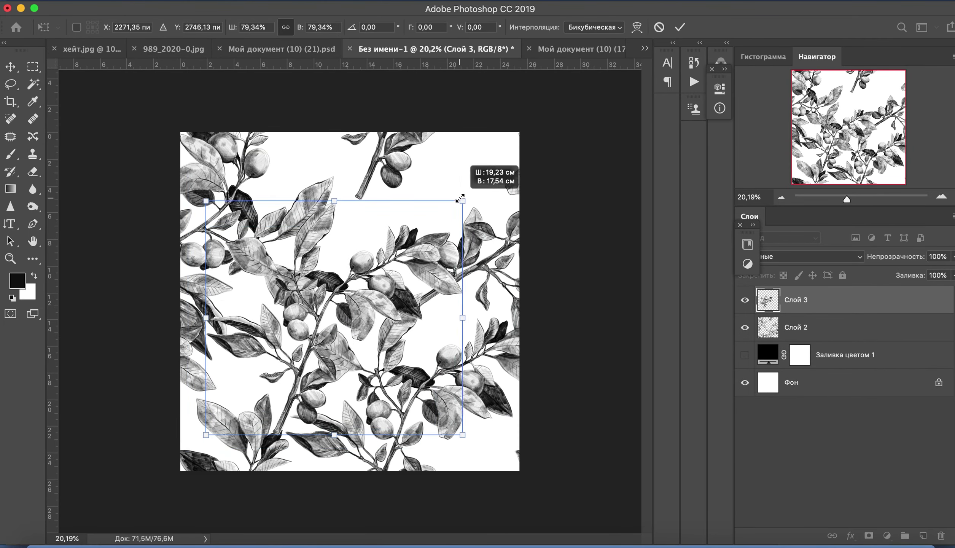
key(Return)
key(l)
key(super+t)
drag(423, 233, 418, 231)
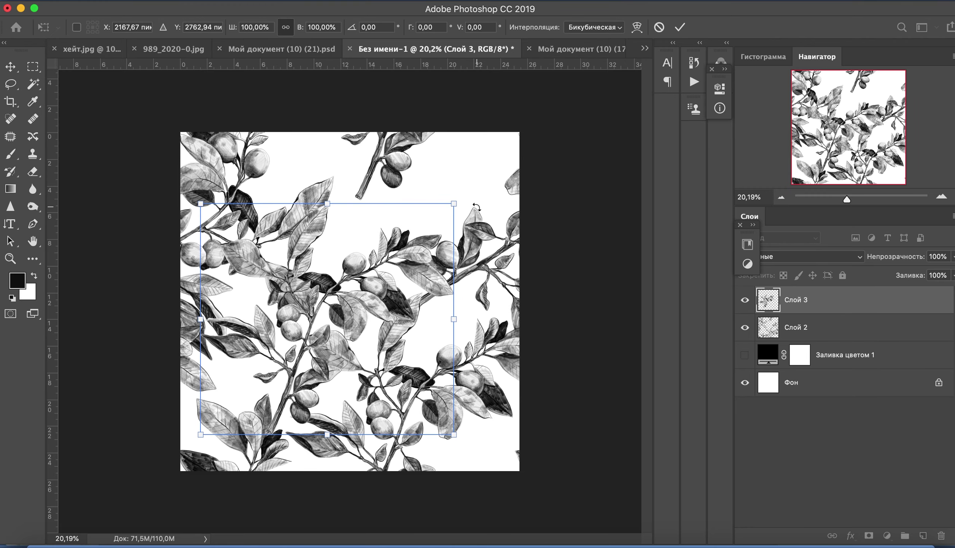
key(Return)
Step: Merge the two branch layers, Слой 2 and Слой 3, into one
shift+click(793, 328)
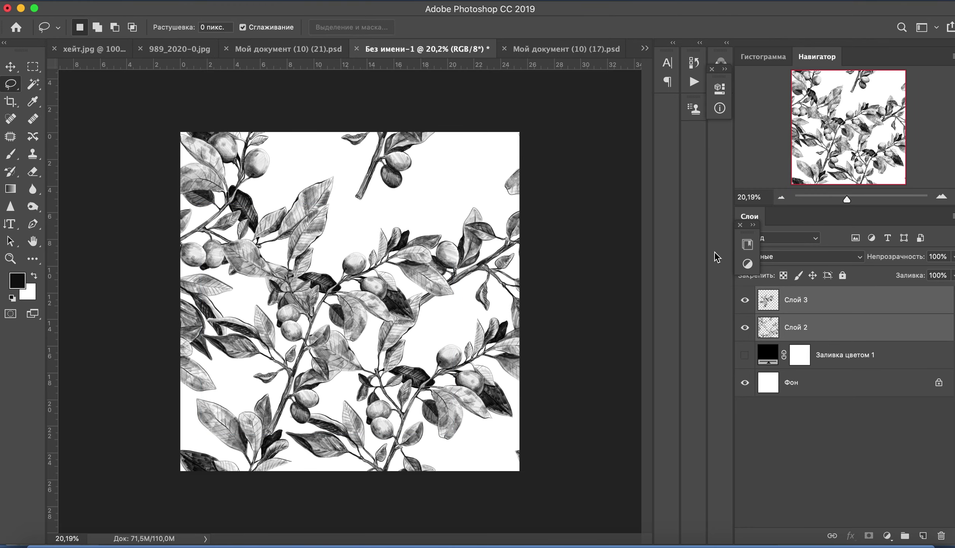
scroll(305, 391, up, 3)
click(771, 299)
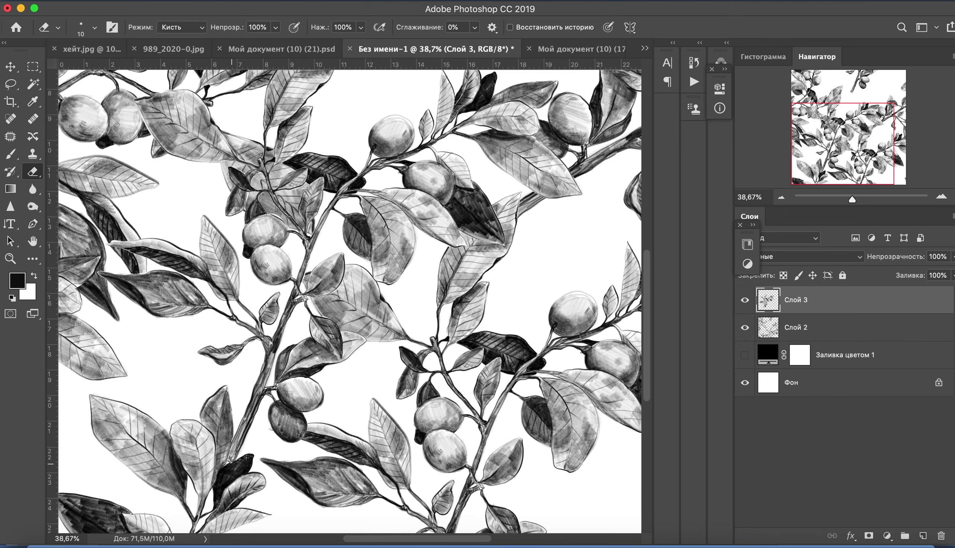
scroll(420, 92, down, 3)
key(ctrl+e)
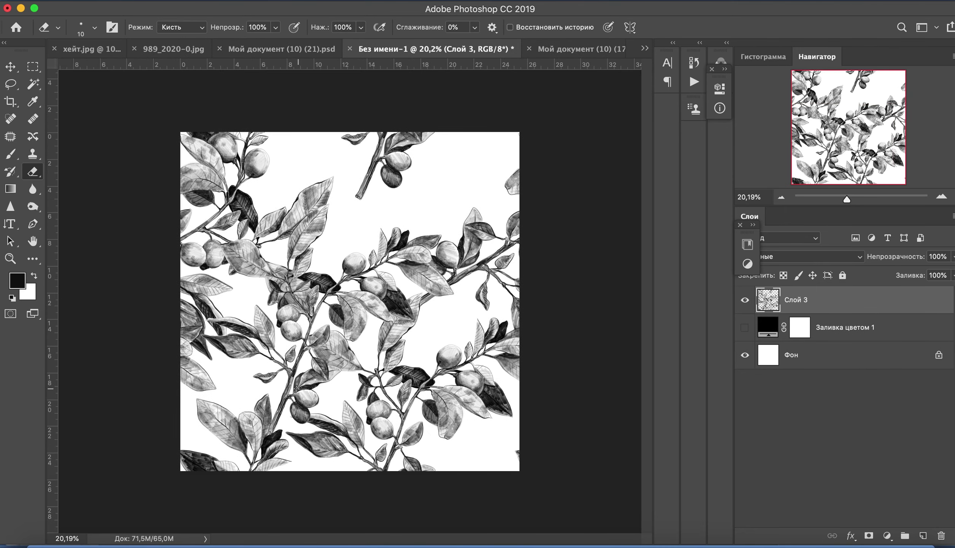
Step: Offset the tile with wrap around, vertical offset reduced to +2350
click(449, 2)
click(734, 322)
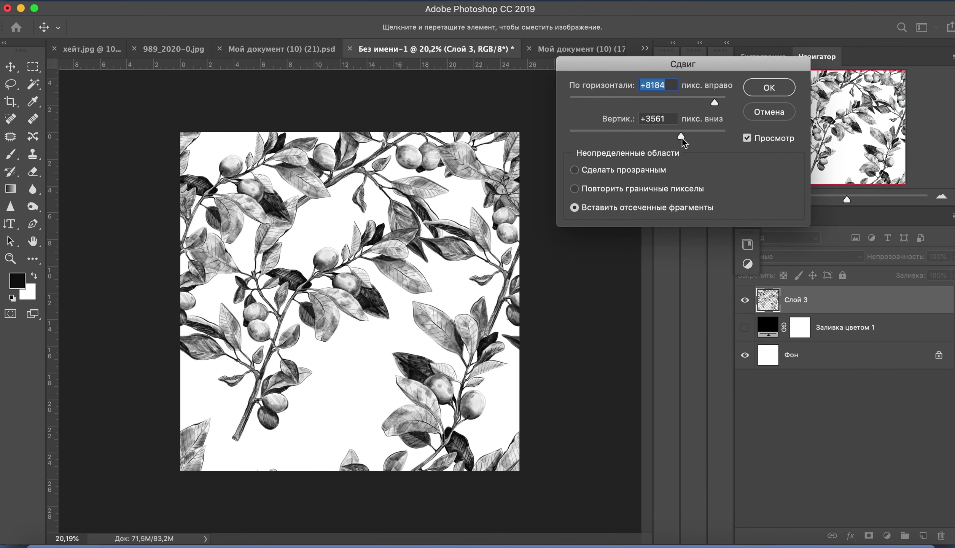
drag(682, 137, 670, 137)
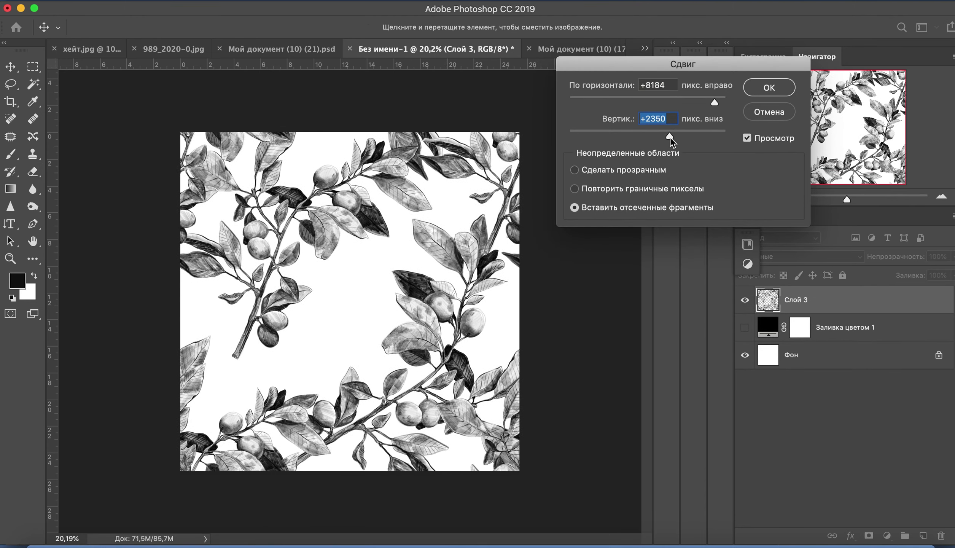
drag(714, 101, 720, 101)
key(Return)
key(e)
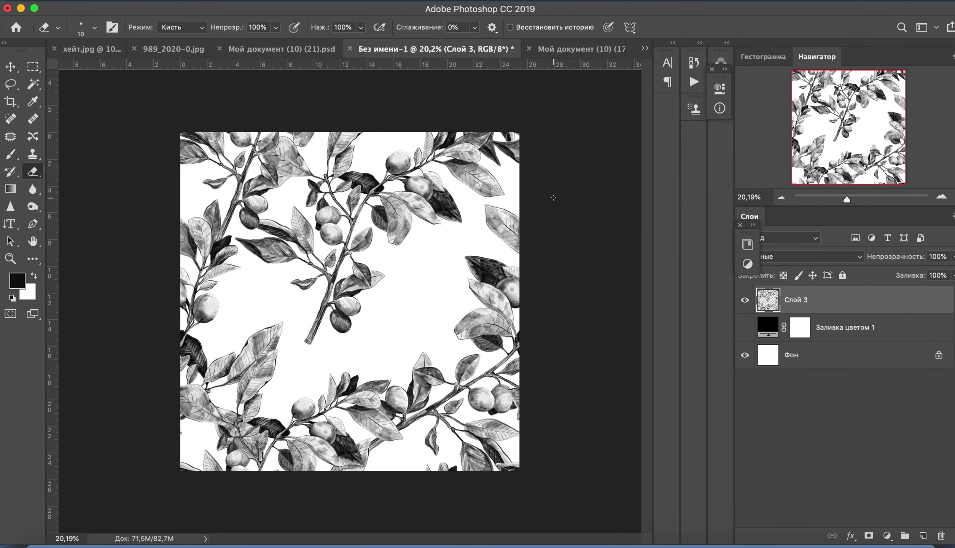
key(ctrl+j)
Step: Flip the duplicate vertically, rotate it, scale it to 70% and centre it in the tile
key(ctrl+t)
right_click(363, 256)
click(396, 437)
mouse_move(446, 114)
mouse_down()
mouse_move(513, 164)
mouse_move(472, 243)
mouse_up()
drag(394, 482, 303, 505)
mouse_move(409, 308)
mouse_down()
mouse_move(427, 274)
mouse_move(396, 281)
mouse_up()
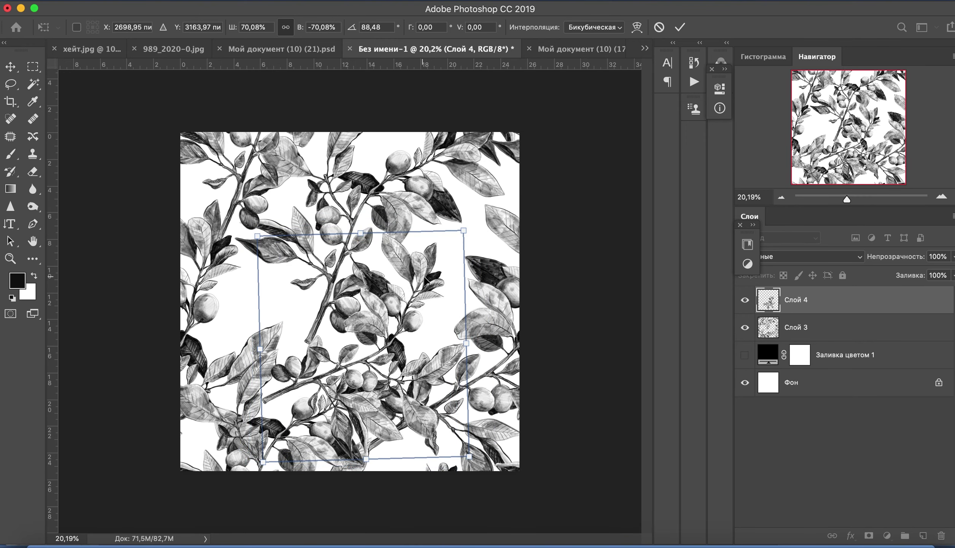
key(Return)
Step: Clear the area beneath the copied branch using an inverted Magic Wand selection
key(e)
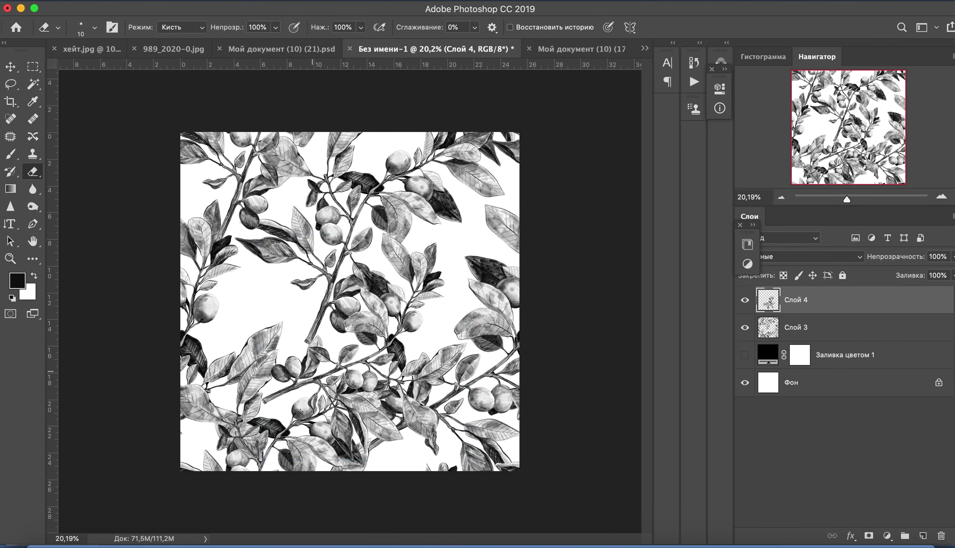
mouse_move(804, 306)
mouse_down()
mouse_move(802, 340)
mouse_move(765, 302)
mouse_up()
click(745, 327)
key(w)
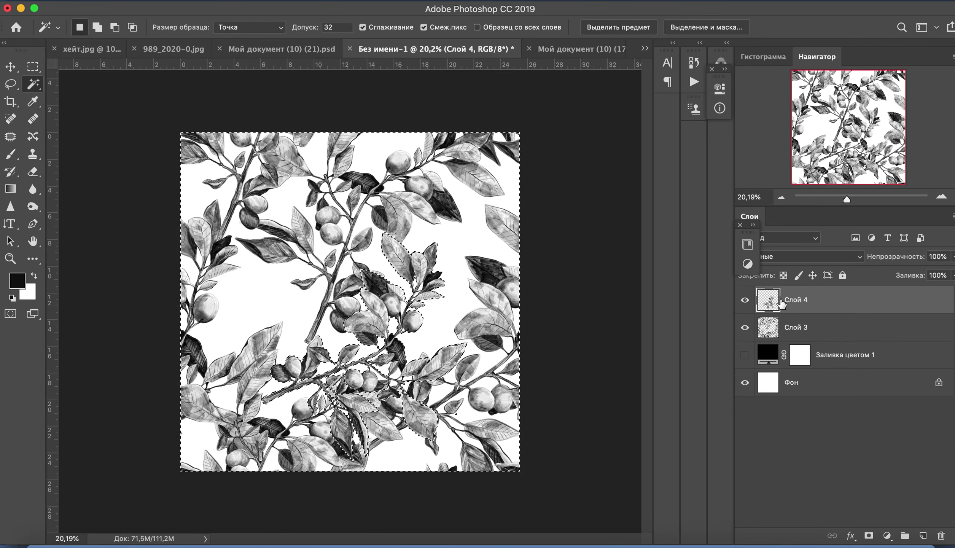
click(415, 56)
click(183, 141)
key(l)
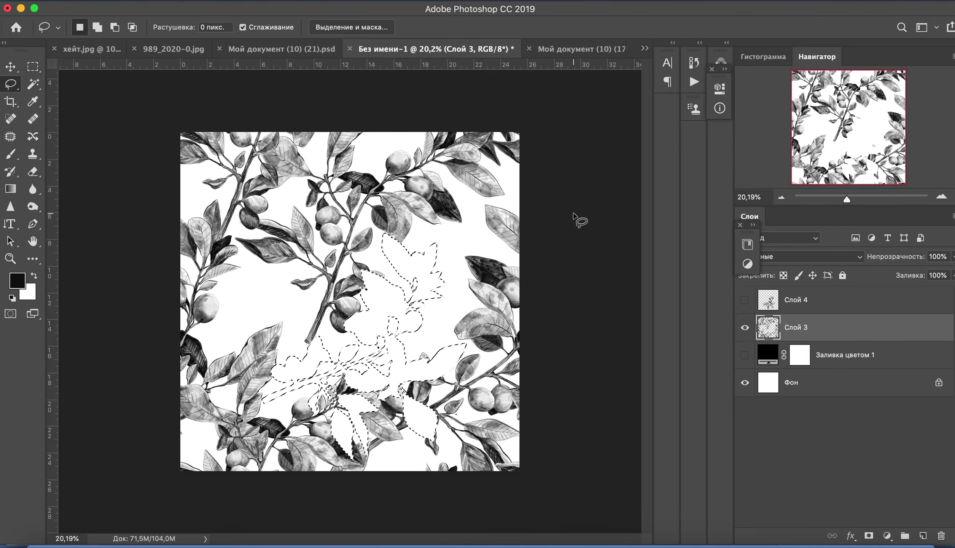
Step: Touch up Слой 3 around the tile centre and return to the original branch document
click(753, 303)
drag(862, 198, 856, 199)
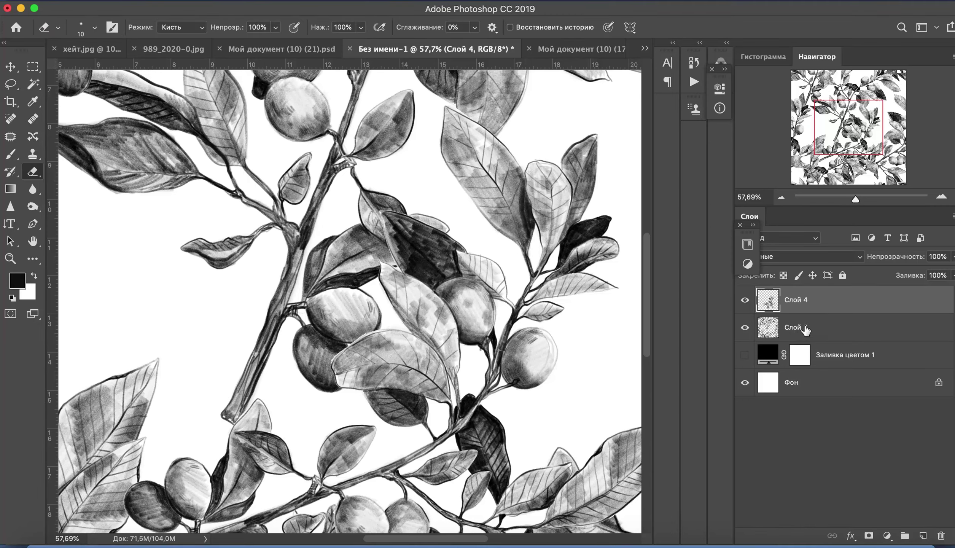
click(804, 328)
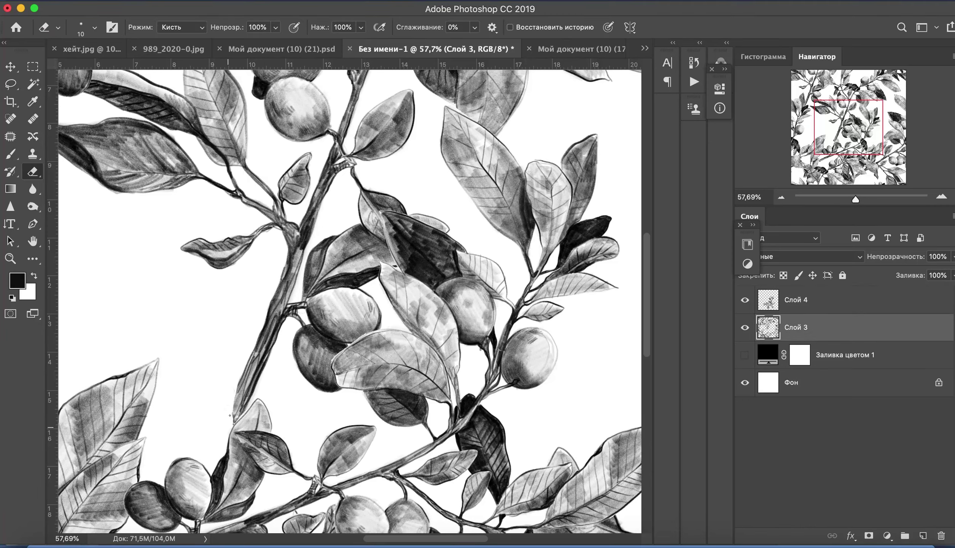
drag(852, 206, 849, 202)
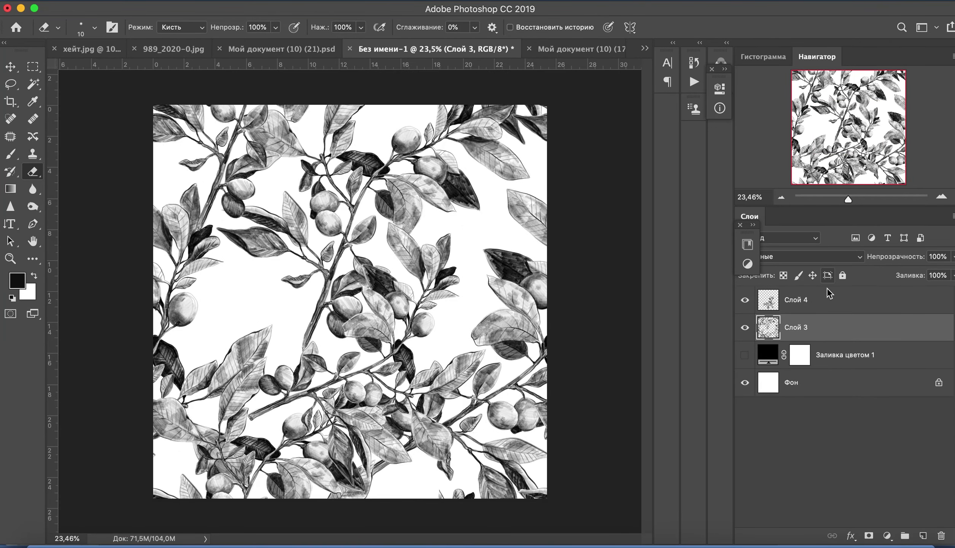
shift+click(815, 293)
key(ctrl+Tab)
key(l)
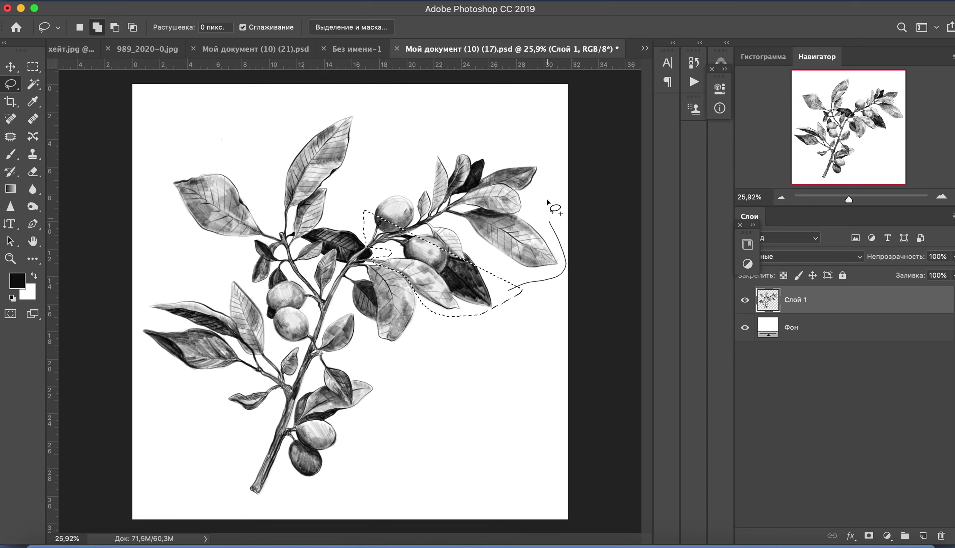
Step: Copy the lassoed fruit cluster into the pattern document and rotate it
key(ctrl+c)
key(ctrl+shift+Tab)
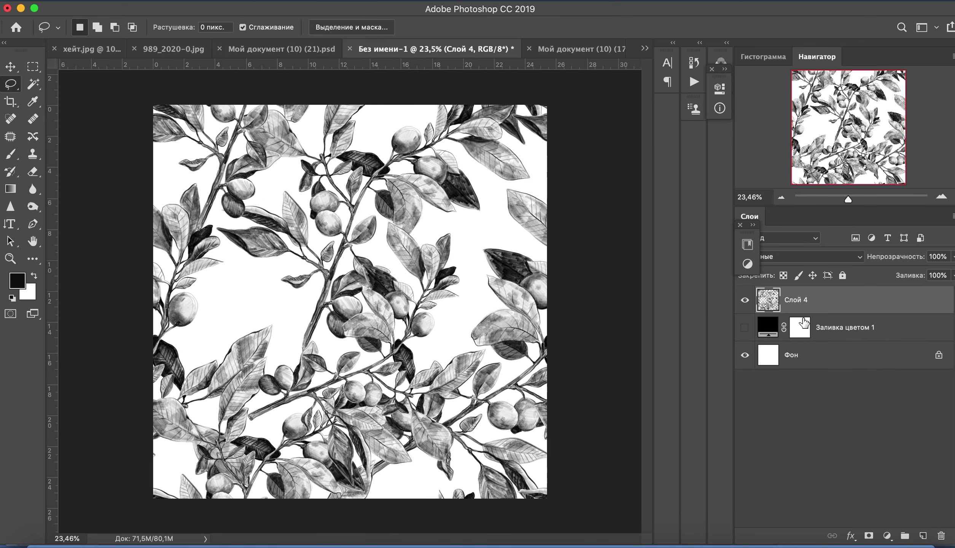
key(ctrl+v)
key(ctrl+t)
drag(483, 236, 354, 151)
key(Return)
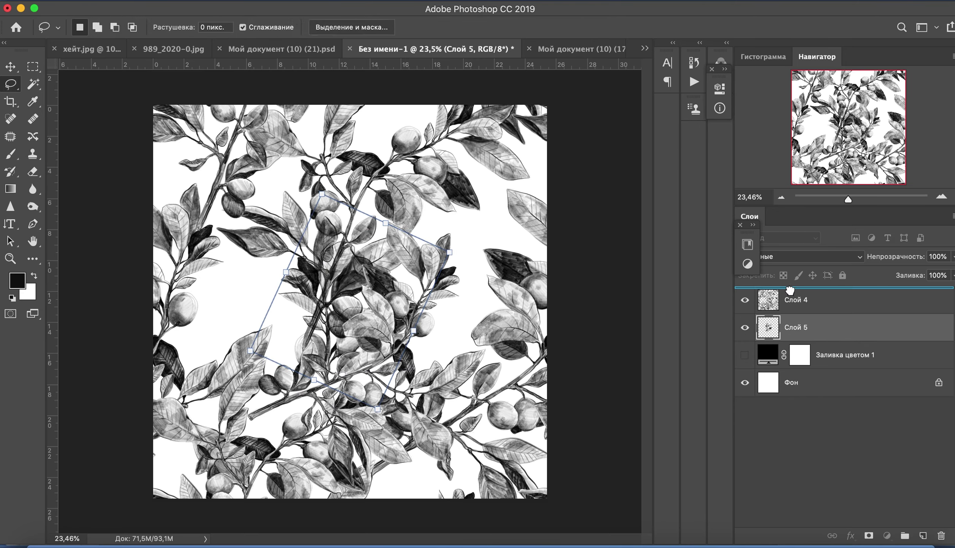
Step: Move Слой 5 above Слой 4, then rotate, shrink and warp the branch piece to fit
key(ctrl+bracketright)
key(ctrl+t)
key(Return)
key(ctrl+t)
drag(354, 279, 338, 304)
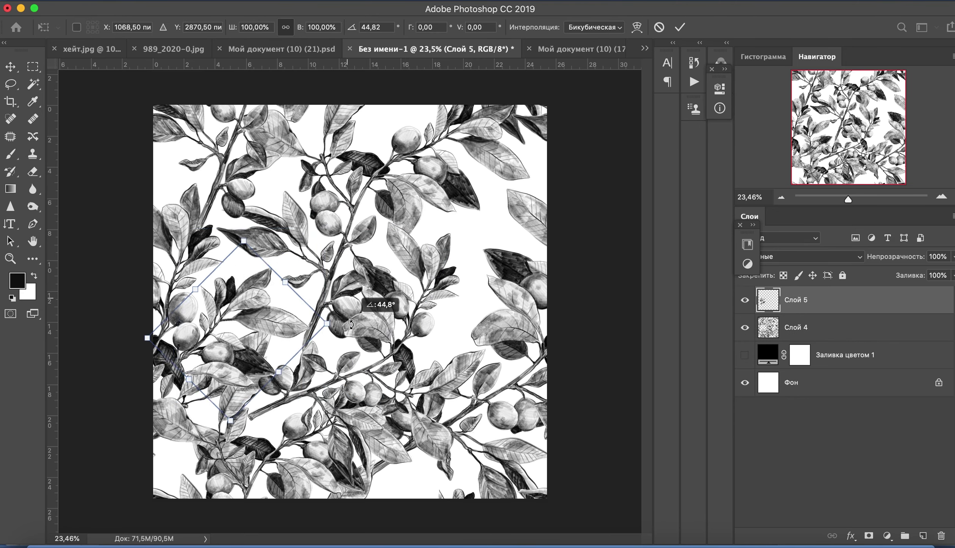
drag(195, 393, 207, 381)
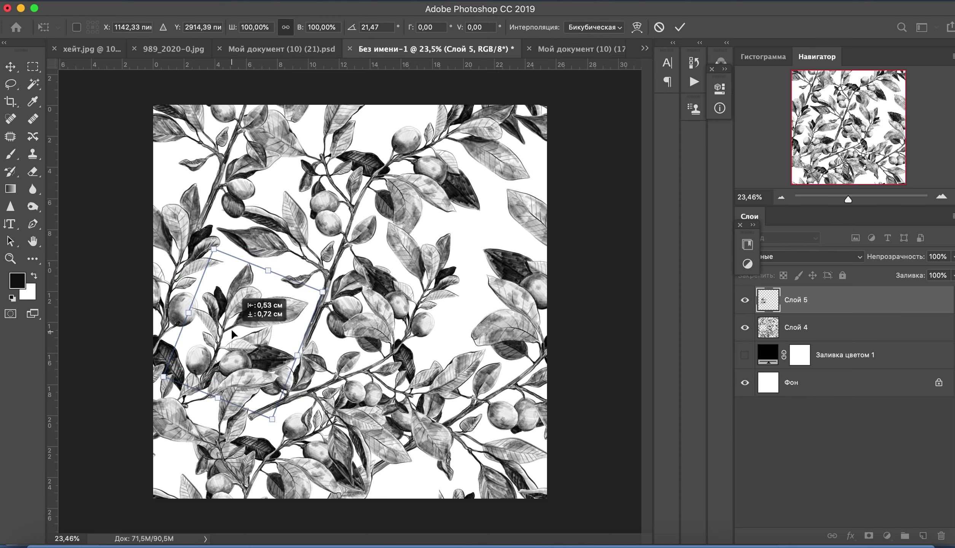
mouse_move(331, 304)
mouse_down()
mouse_move(338, 269)
mouse_move(342, 299)
mouse_up()
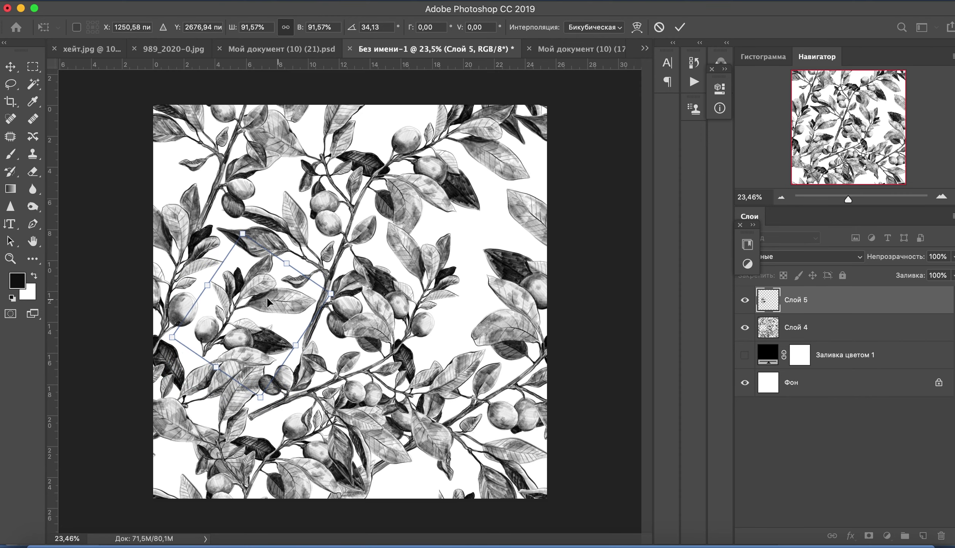
right_click(249, 303)
click(268, 388)
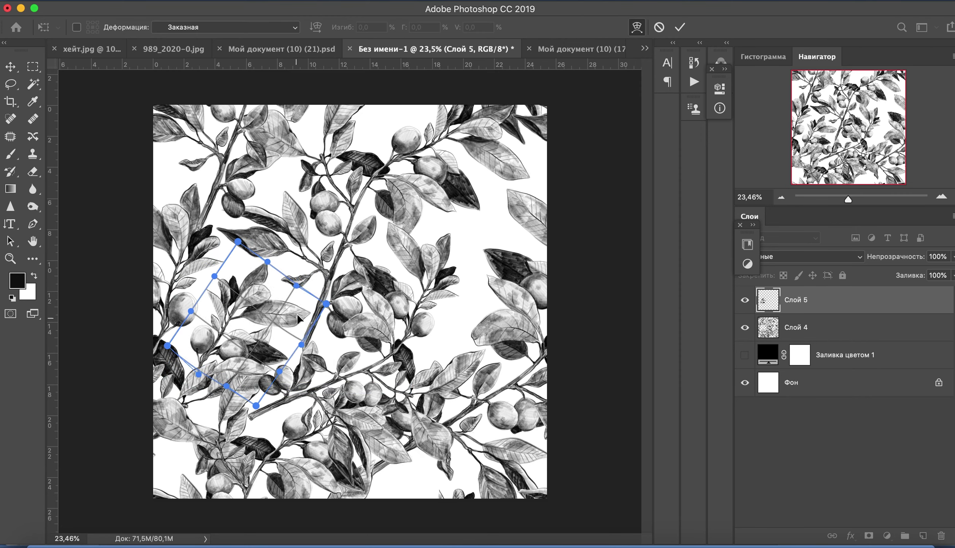
key(Return)
Step: Zoom and pan over the tile's lower-left leaves, then return to the original branch drawing
key(l)
scroll(584, 260, up, 5)
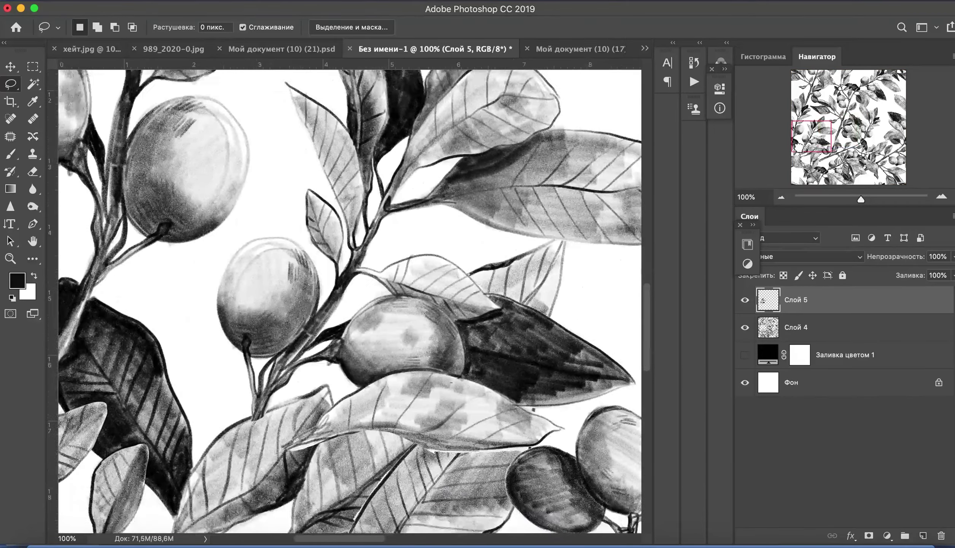
scroll(463, 178, down, 3)
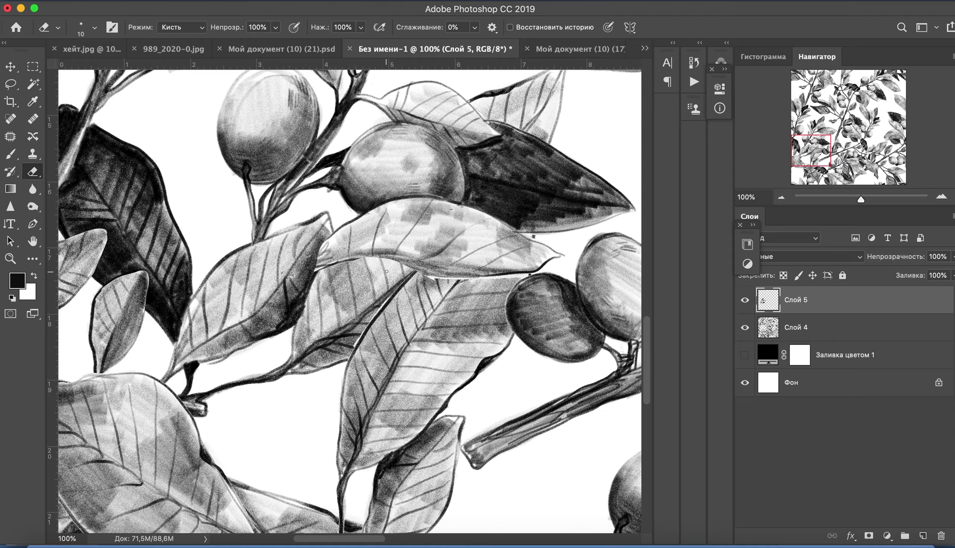
drag(471, 221, 383, 292)
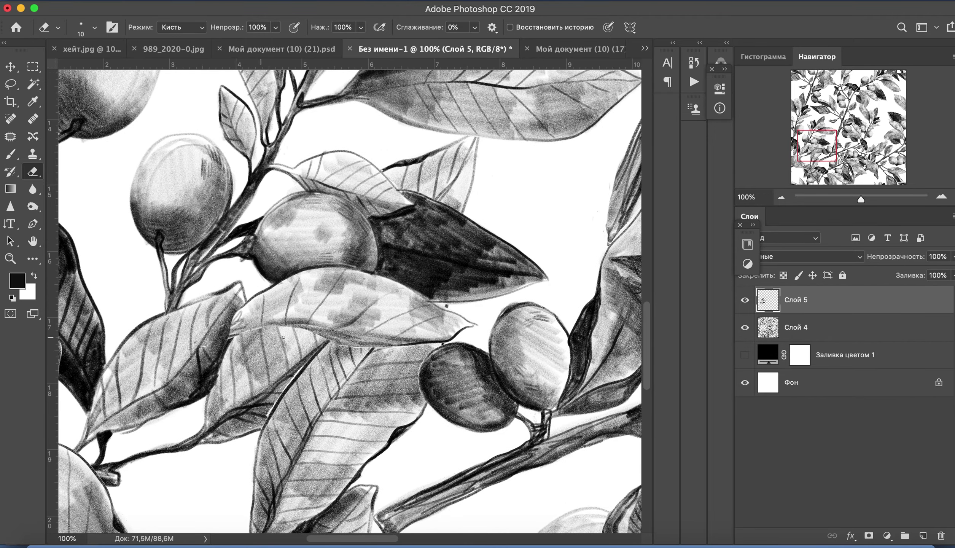
drag(862, 198, 845, 198)
key(ctrl+Tab)
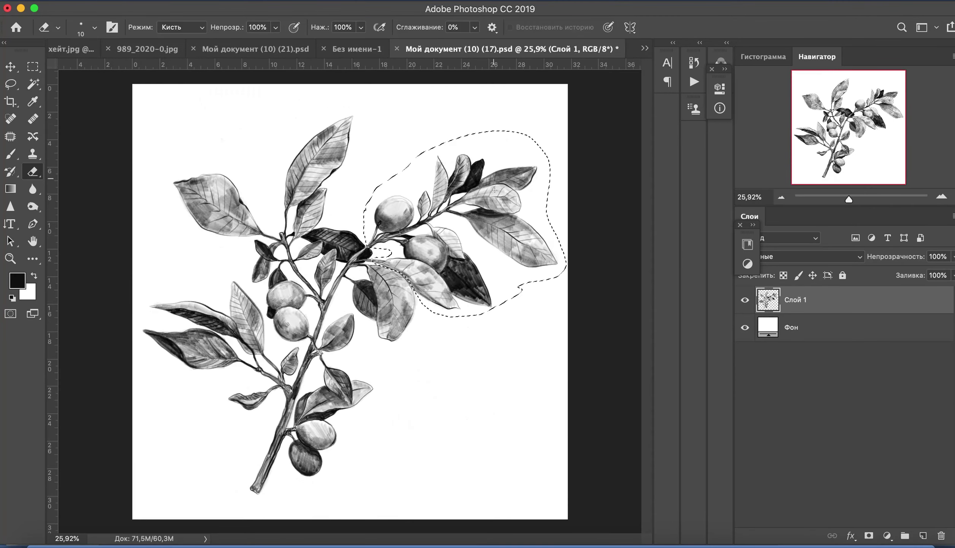
Step: Lasso the lower fruit sprig and paste it into the tile's upper-right gap
key(l)
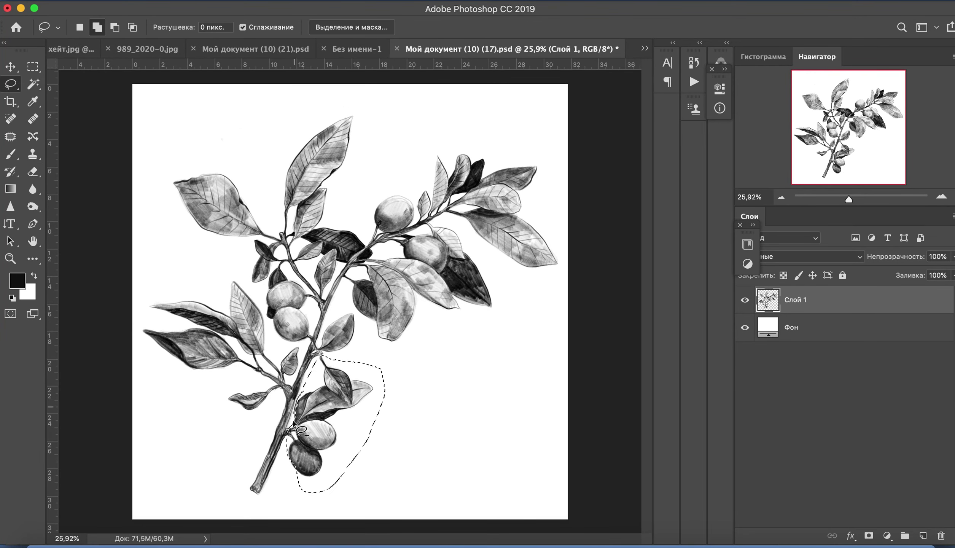
click(369, 52)
key(ctrl+v)
key(ctrl+t)
mouse_move(350, 301)
mouse_down()
mouse_move(491, 262)
mouse_move(516, 222)
mouse_up()
key(Return)
Step: Scale the sprig to about 86%, rotate it, and warp it into the gap
key(ctrl+t)
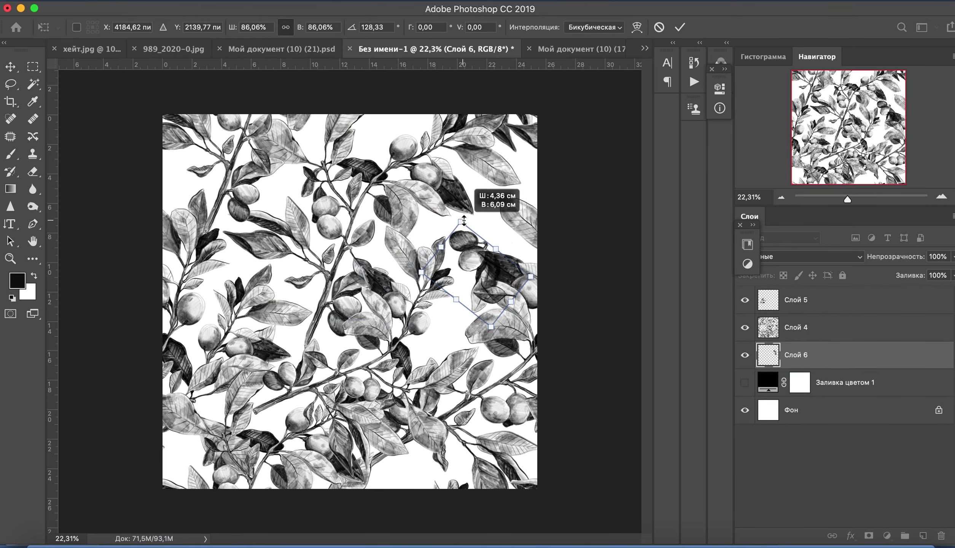
mouse_move(520, 186)
mouse_down()
mouse_move(503, 264)
mouse_move(524, 212)
mouse_move(482, 264)
mouse_up()
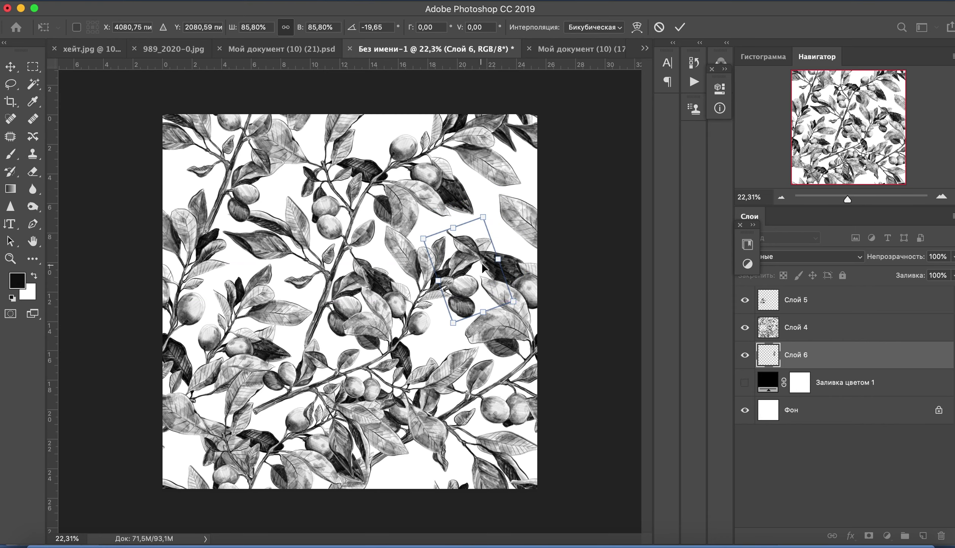
right_click(473, 252)
click(477, 330)
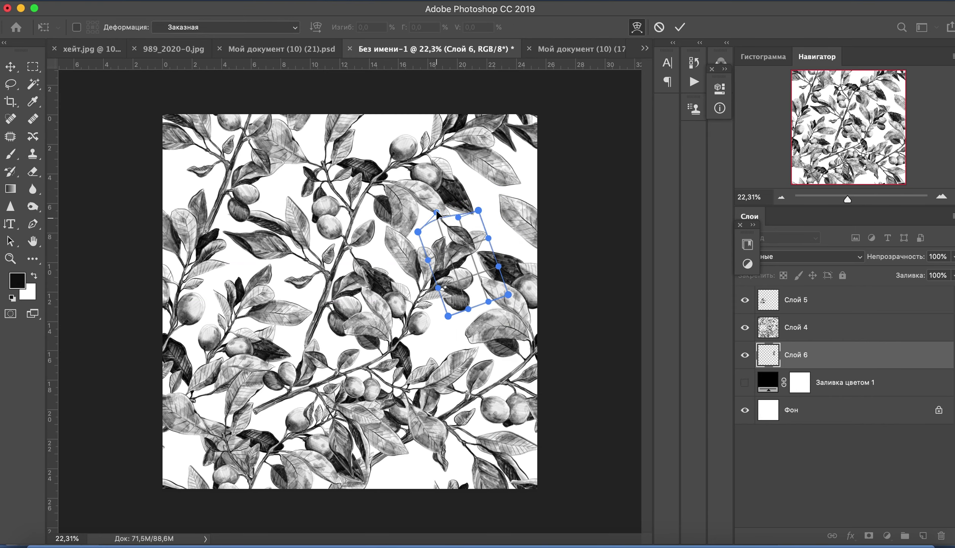
key(Return)
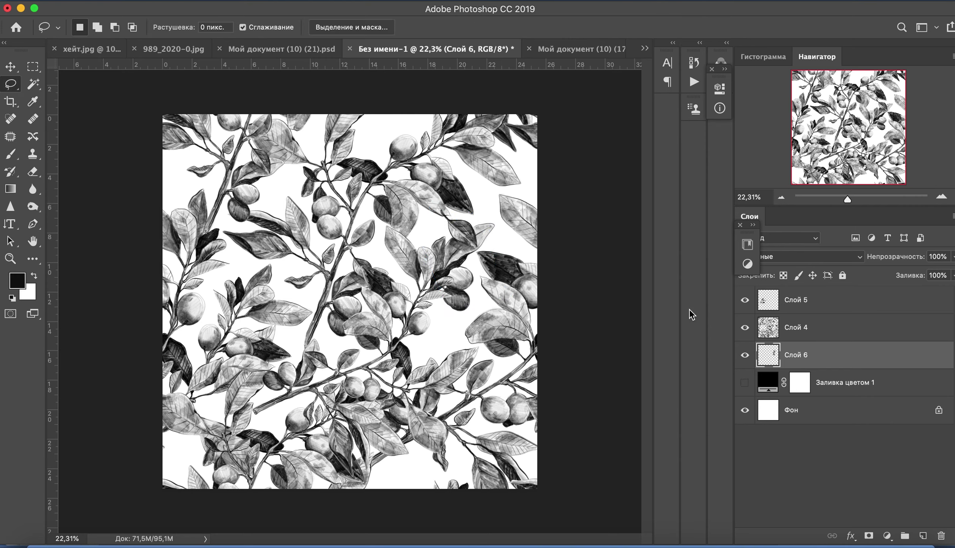
Step: Merge the sprig into Слой 5 and offset the tile vertically by +2564
shift+click(819, 312)
key(ctrl+e)
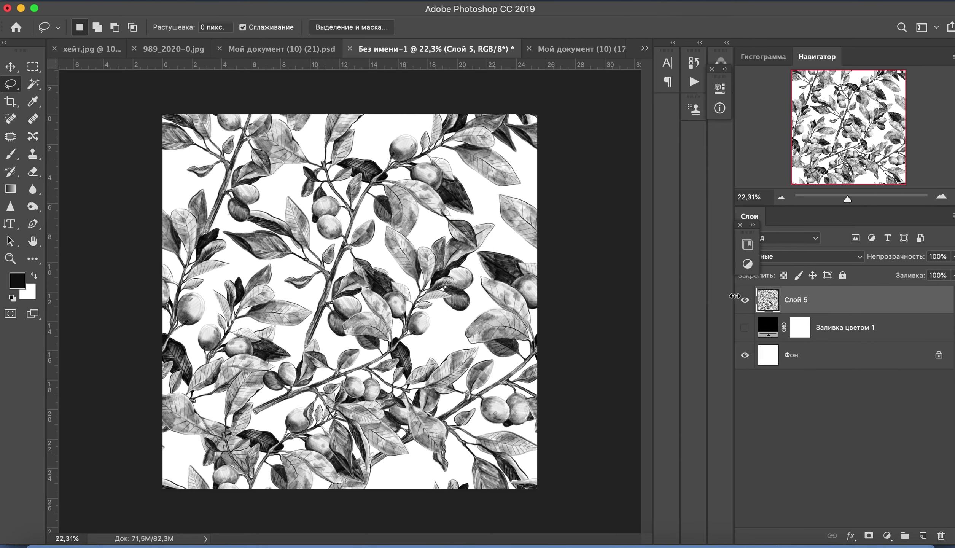
click(723, 317)
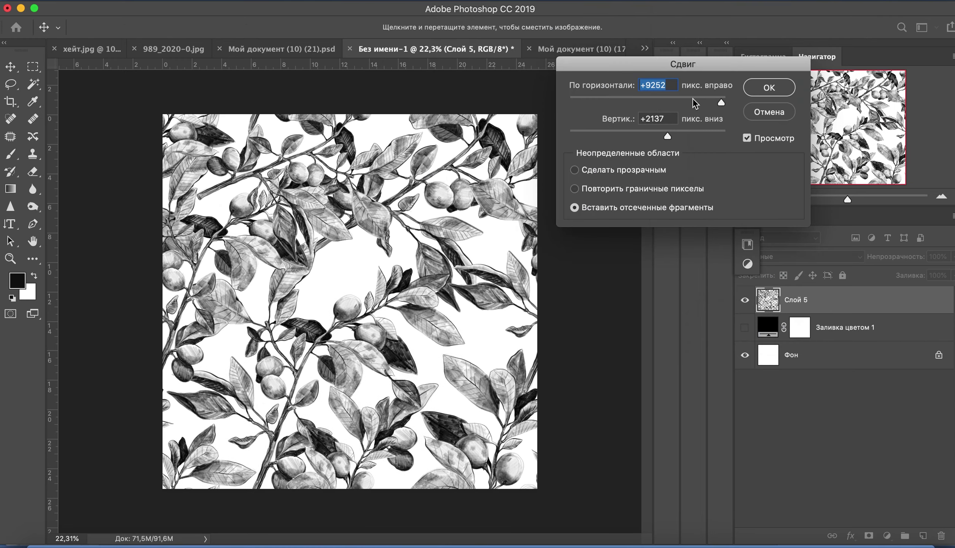
drag(674, 135, 672, 135)
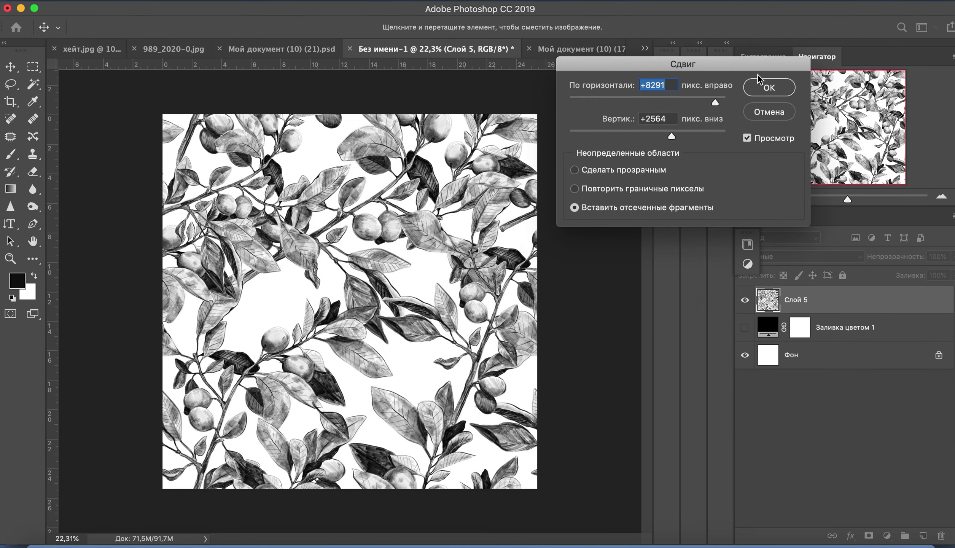
click(769, 87)
Step: Lasso the lower-left leaves on the original branch drawing
key(l)
click(571, 49)
drag(301, 360, 250, 288)
Step: Copy the lassoed lower-left leaves into the pattern document
drag(291, 345, 291, 344)
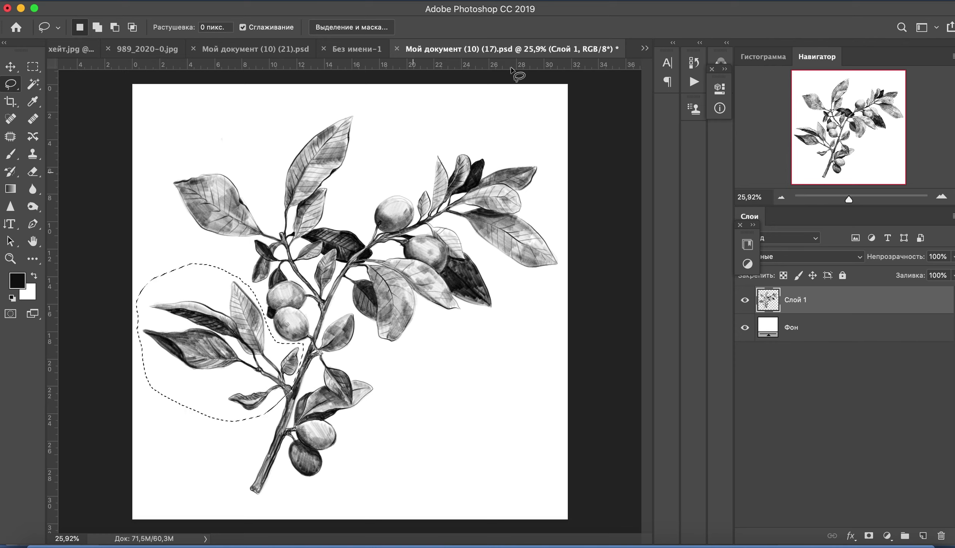
key(ctrl+c)
key(ctrl+shift+Tab)
key(ctrl+v)
Step: Shrink the leaves to about 60%, rotate them, and place them in the left gap
key(ctrl+t)
mouse_move(404, 240)
mouse_down()
mouse_move(404, 286)
mouse_move(309, 331)
mouse_up()
mouse_move(390, 295)
mouse_down()
mouse_move(316, 289)
mouse_move(281, 266)
mouse_up()
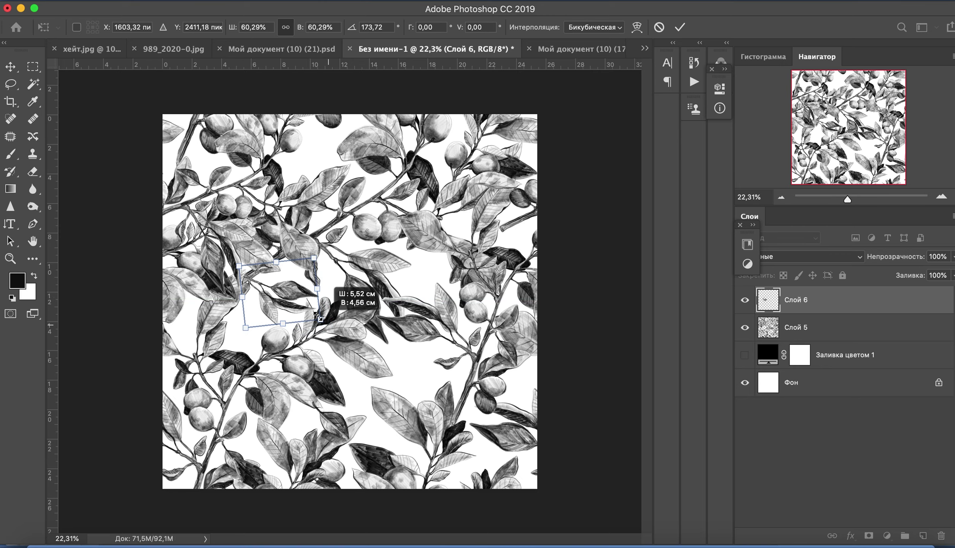
key(Return)
Step: Zoom in and lasso a stray leaf fragment
key(l)
scroll(354, 258, up, 3)
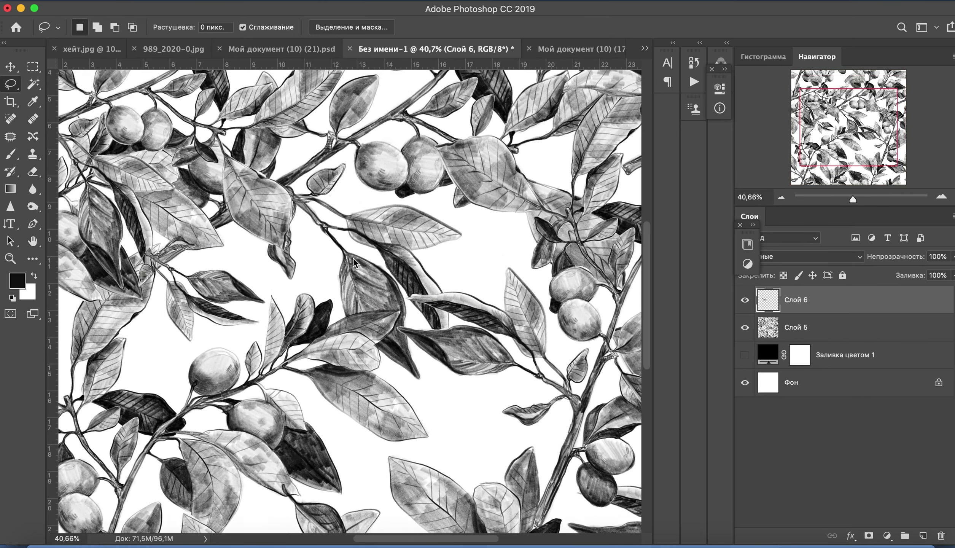
drag(249, 283, 251, 283)
Step: Clear the stray leaf fragment and merge Слой 5 into Слой 6
click(152, 133)
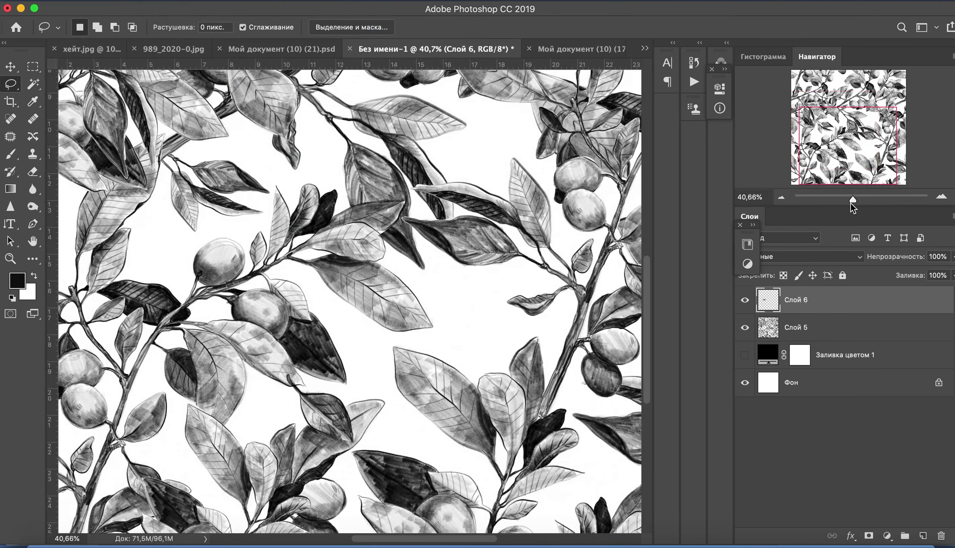
drag(853, 199, 845, 199)
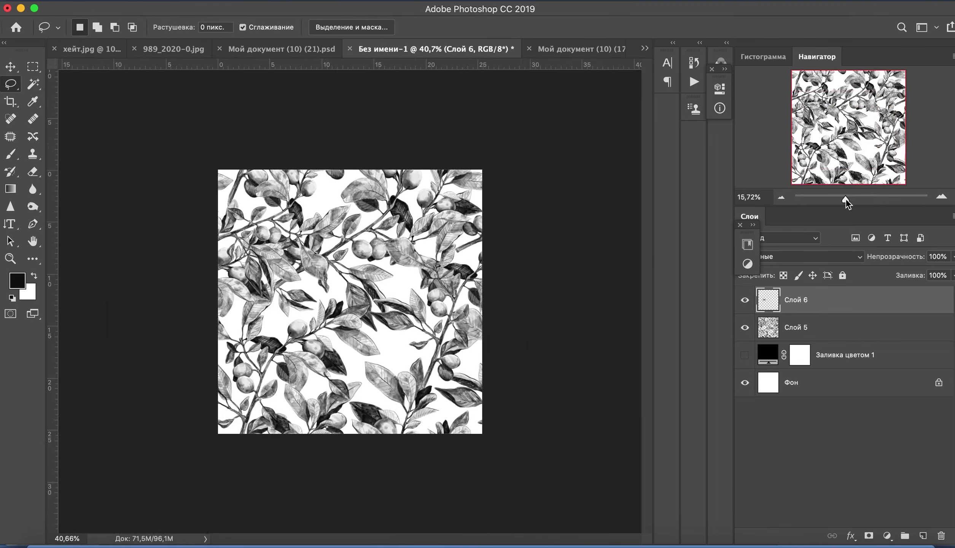
key(super+e)
scroll(434, 109, up, 2)
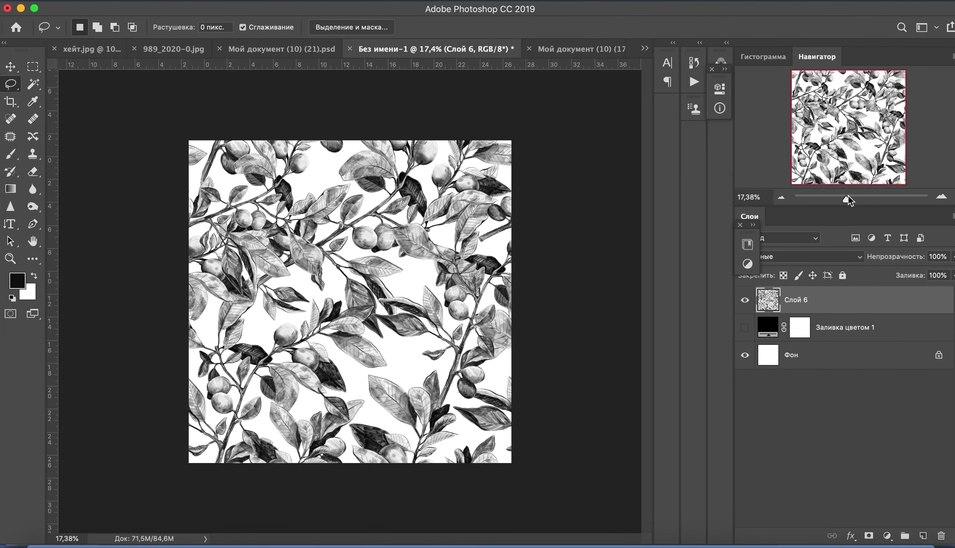
Step: Copy a single leaf from the branch drawing into the pattern as Слой 7 and shrink it to about 78%
key(ctrl+Tab)
key(super+d)
mouse_move(178, 385)
mouse_down()
mouse_move(197, 329)
mouse_move(251, 367)
mouse_up()
key(ctrl+c)
key(ctrl+shift+Tab)
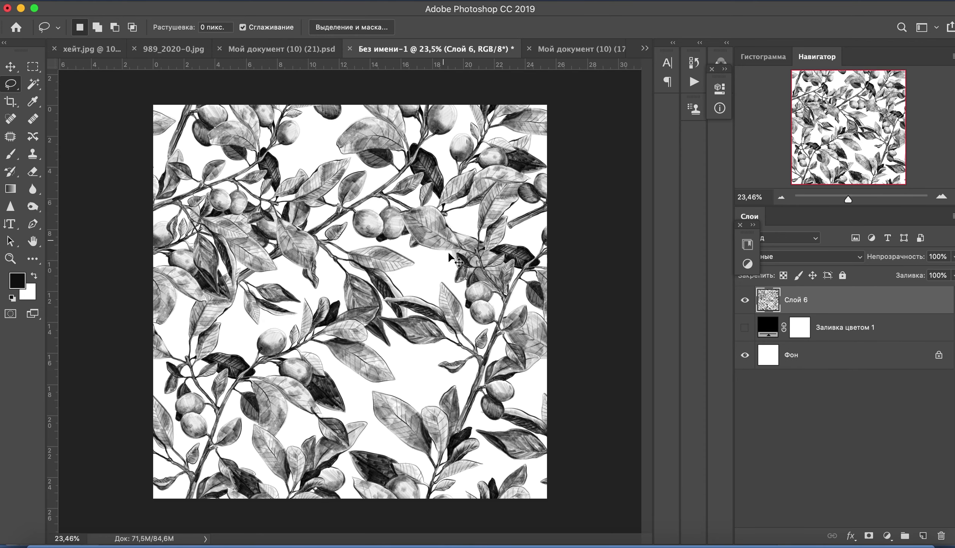
key(ctrl+v)
key(ctrl+t)
mouse_move(381, 327)
mouse_down()
mouse_move(369, 307)
mouse_move(426, 380)
mouse_up()
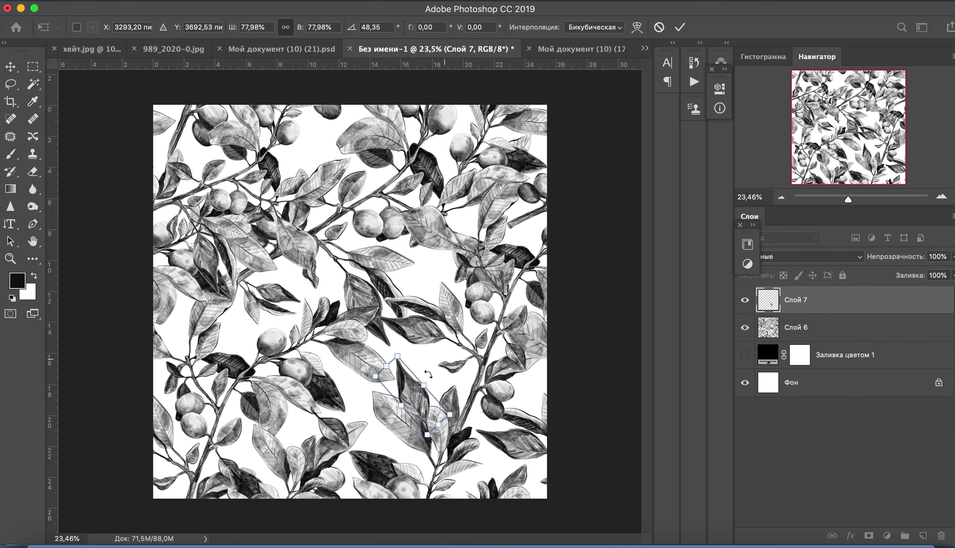
Step: Place the leaf layer beneath the pattern and darken it with Curves, whites at 245
key(Return)
drag(803, 304, 799, 337)
key(ctrl+m)
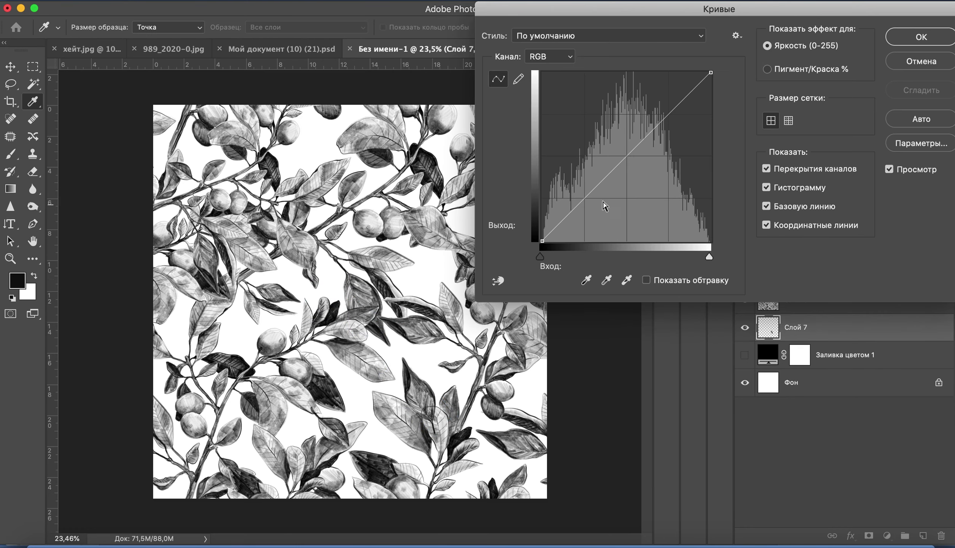
drag(607, 176, 606, 194)
drag(711, 72, 710, 79)
key(Return)
Step: Clear an unwanted part of the leaf, merge it into the pattern layer, and fit the tile in view
scroll(465, 377, up, 5)
drag(430, 388, 432, 392)
click(160, 4)
click(192, 134)
key(ctrl+d)
key(e)
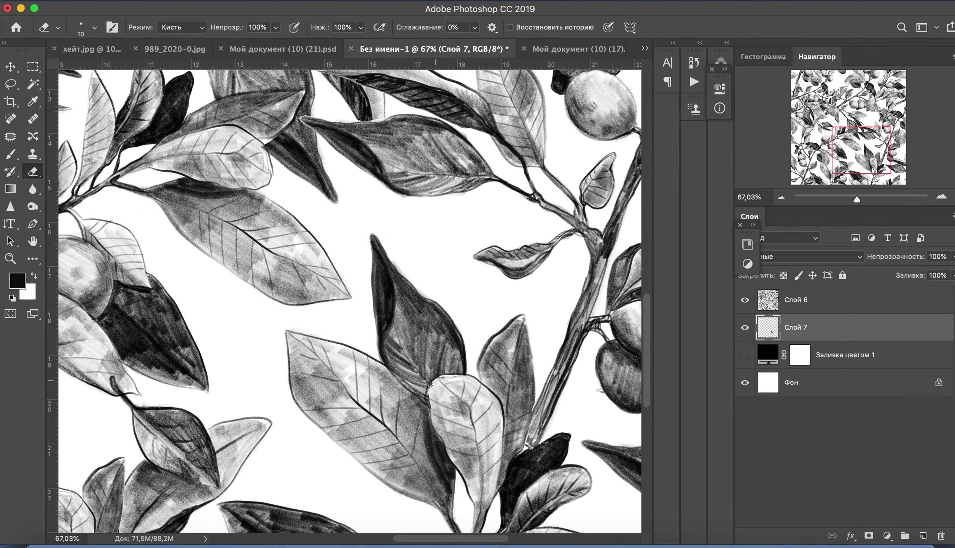
shift+click(800, 297)
key(ctrl+e)
key(ctrl+0)
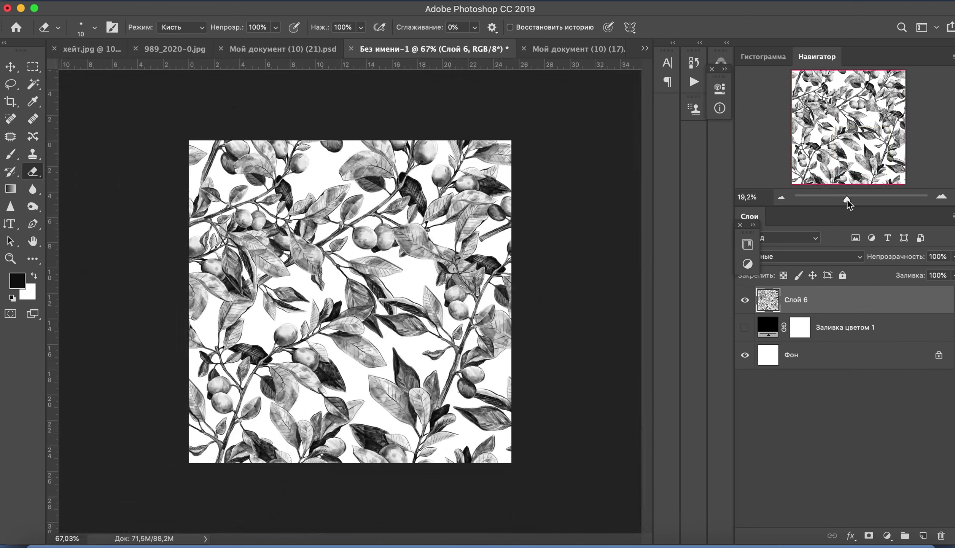
Step: Define the tile as a pattern and test it as Заливка узором 1 at 49% scale
click(206, 8)
click(225, 363)
click(624, 251)
click(886, 535)
click(873, 304)
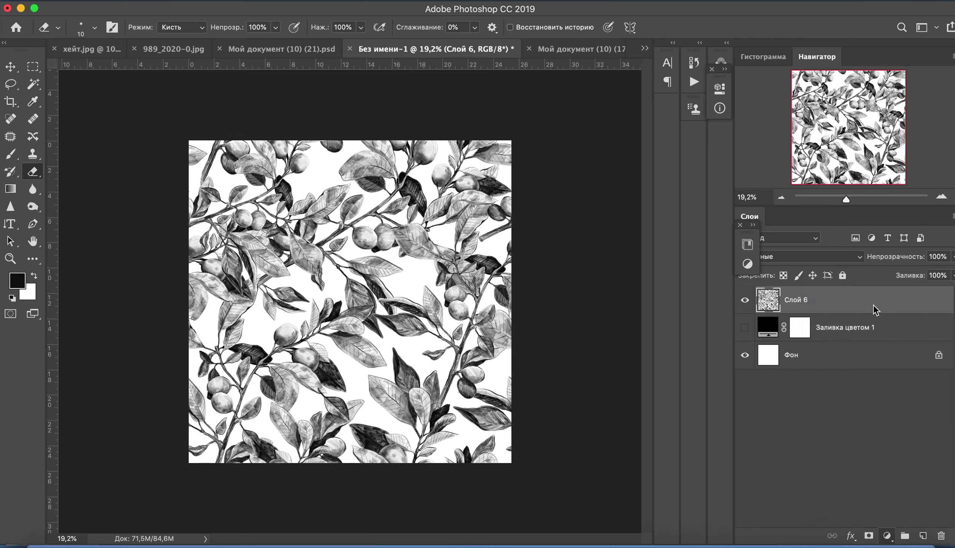
key(Down)
key(Down)
key(Down)
key(Down)
key(Down)
key(Down)
key(Down)
key(Down)
key(Down)
key(Return)
Step: Inspect the tiled repeat, then hide the pattern fill and reselect the tile layer
drag(855, 198, 856, 198)
drag(847, 116, 853, 126)
drag(856, 198, 851, 197)
click(745, 299)
click(767, 327)
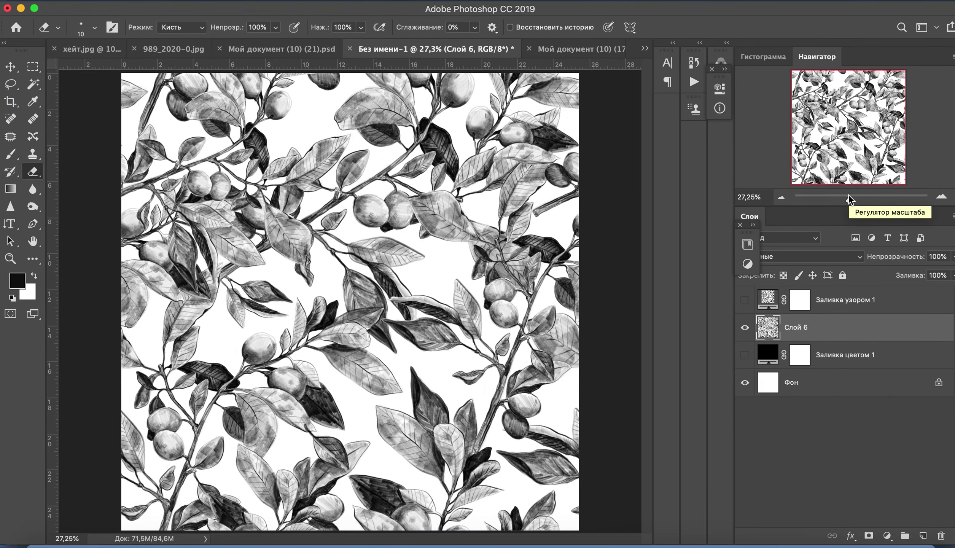
Step: Paste the leaf as Слой 7, rotate it into the central gap, and move it below Слой 6
key(ctrl+v)
key(ctrl+t)
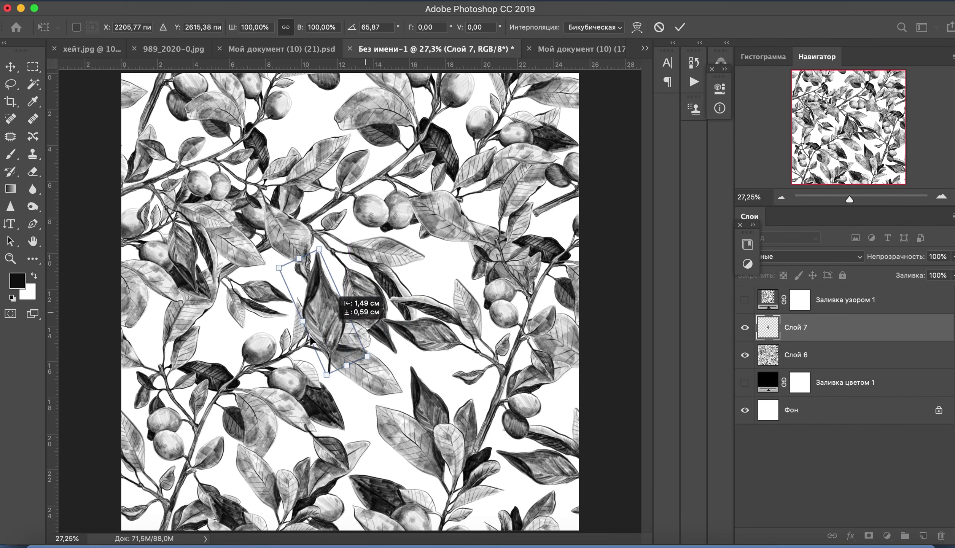
drag(330, 298, 368, 346)
key(Return)
drag(795, 327, 795, 361)
Step: Darken the leaf copy with a Curves adjustment
key(ctrl+m)
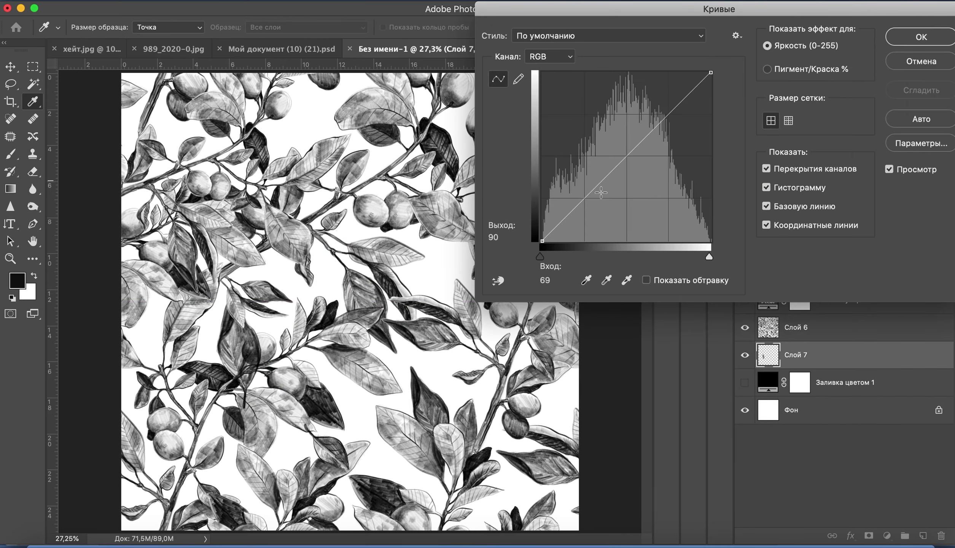
drag(607, 175, 607, 200)
click(921, 37)
key(e)
scroll(343, 305, up, 5)
scroll(389, 223, down, 3)
Step: Lasso and clear the dark stem sticking out of the leaf
key(l)
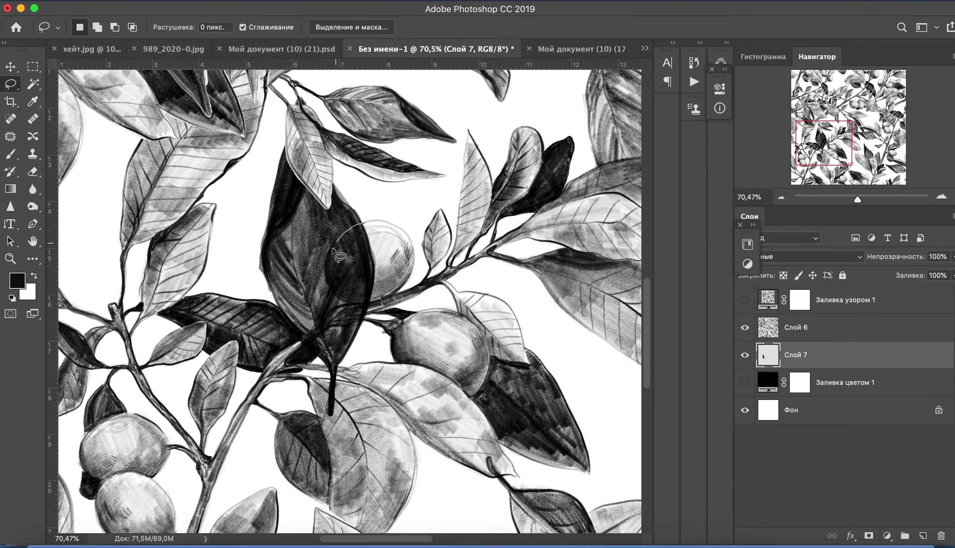
mouse_move(354, 309)
mouse_down()
mouse_move(335, 325)
mouse_move(373, 344)
mouse_move(366, 339)
mouse_up()
click(394, 128)
key(super+d)
key(j)
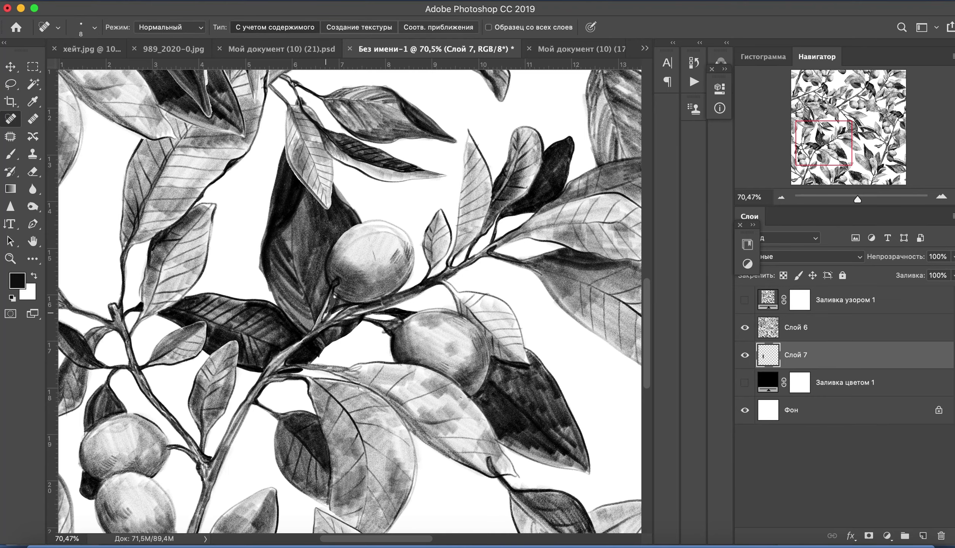
drag(857, 198, 852, 199)
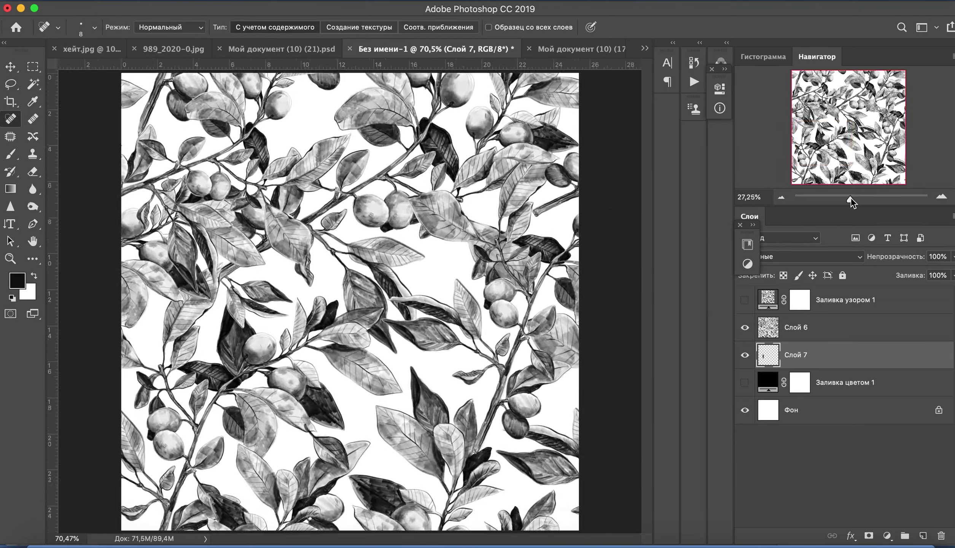
Step: Duplicate the leaf onto Слой 8, move it up-right, and rotate it to about -128°
key(ctrl+j)
key(ctrl+t)
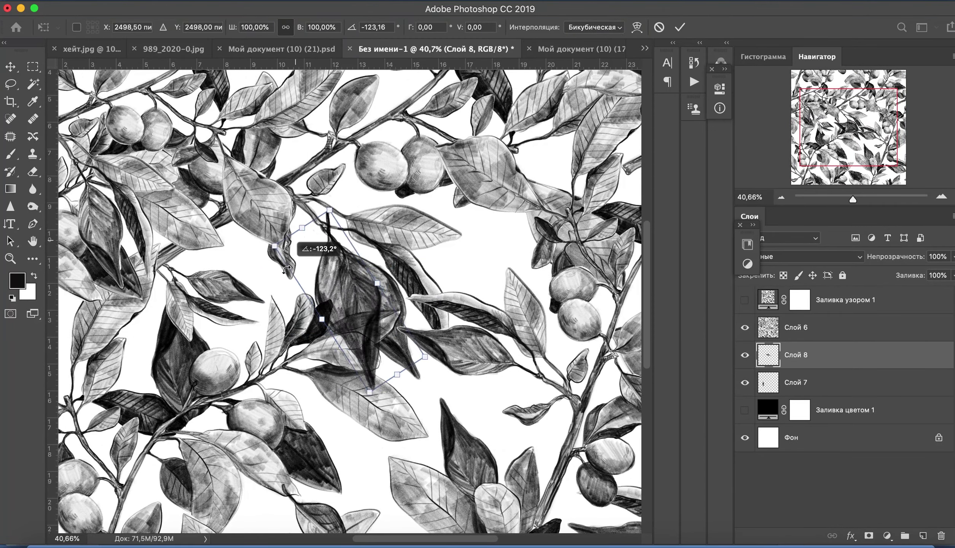
drag(316, 224, 458, 191)
mouse_move(444, 282)
mouse_down()
mouse_move(544, 182)
mouse_move(543, 152)
mouse_up()
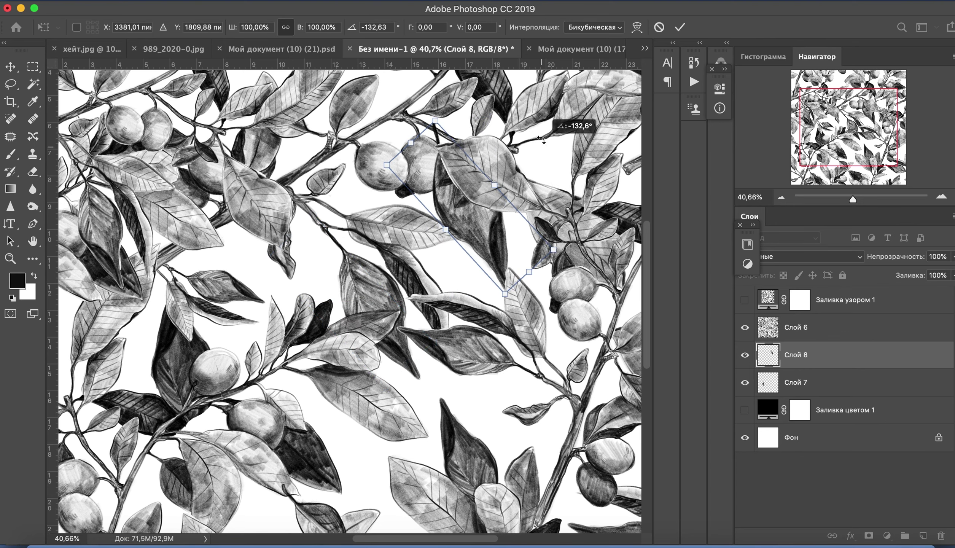
drag(486, 240, 472, 236)
Step: Warp the leaf's bottom corner and lighten it with Curves
right_click(471, 236)
click(491, 318)
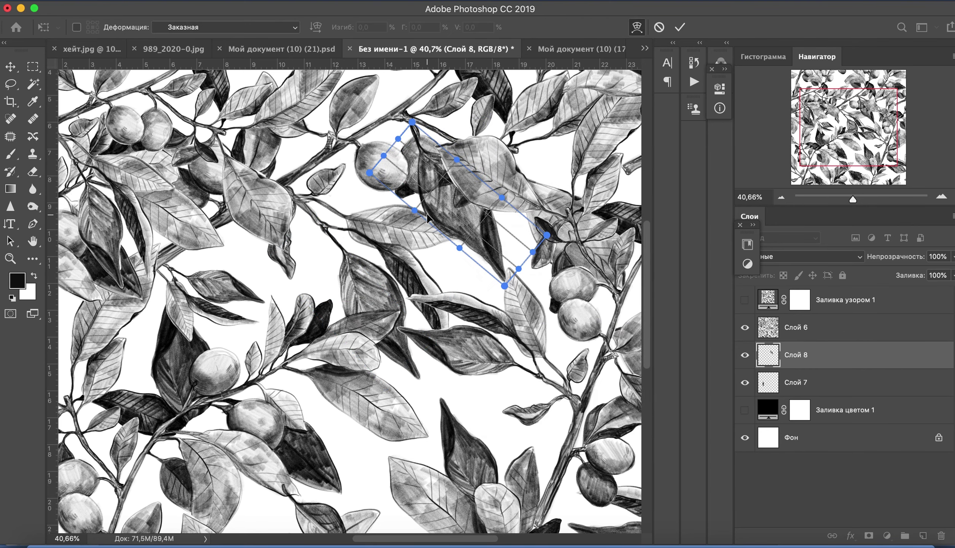
mouse_move(503, 278)
mouse_down()
mouse_move(501, 260)
mouse_move(481, 268)
mouse_up()
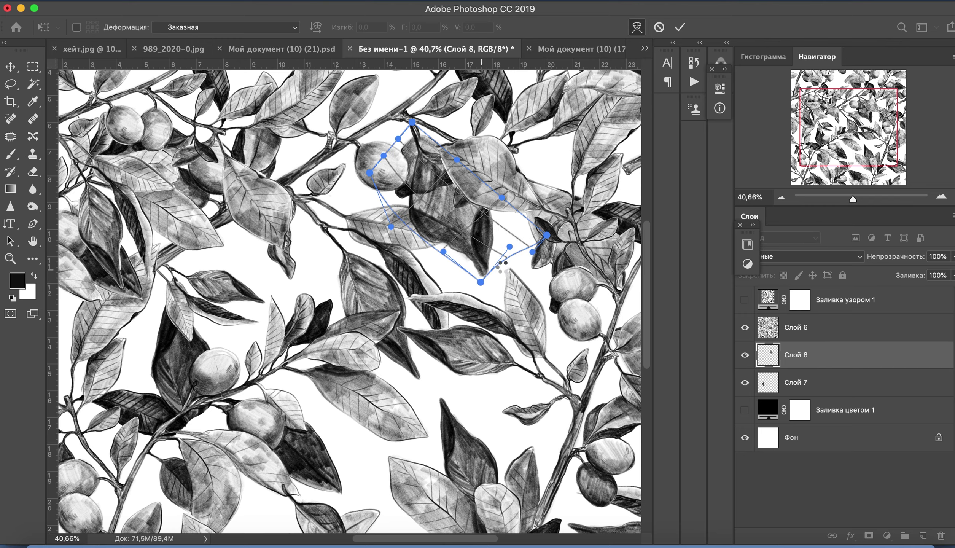
key(Return)
key(ctrl+m)
drag(637, 176, 685, 107)
key(Return)
Step: Lasso and delete the dark leaf parts covering the fruit
key(j)
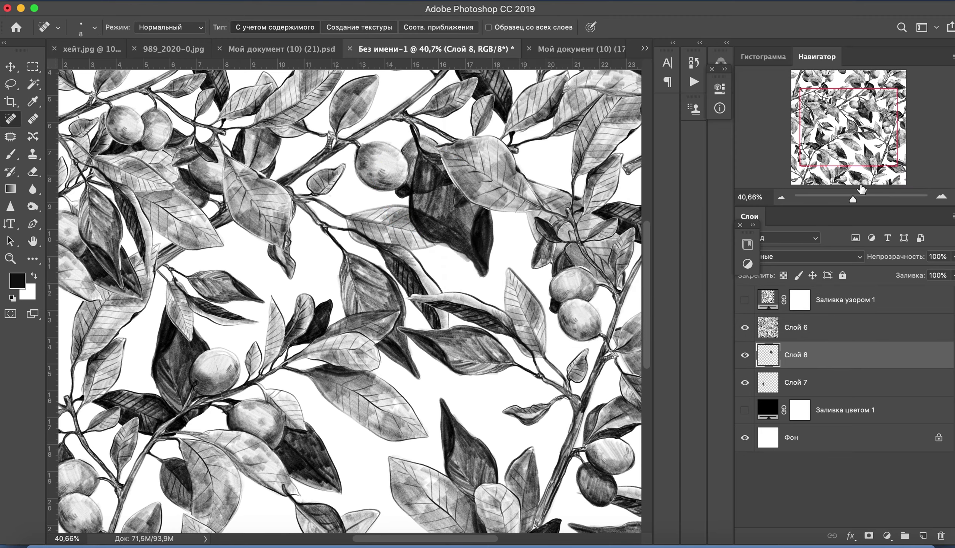
scroll(342, 297, up, 5)
key(l)
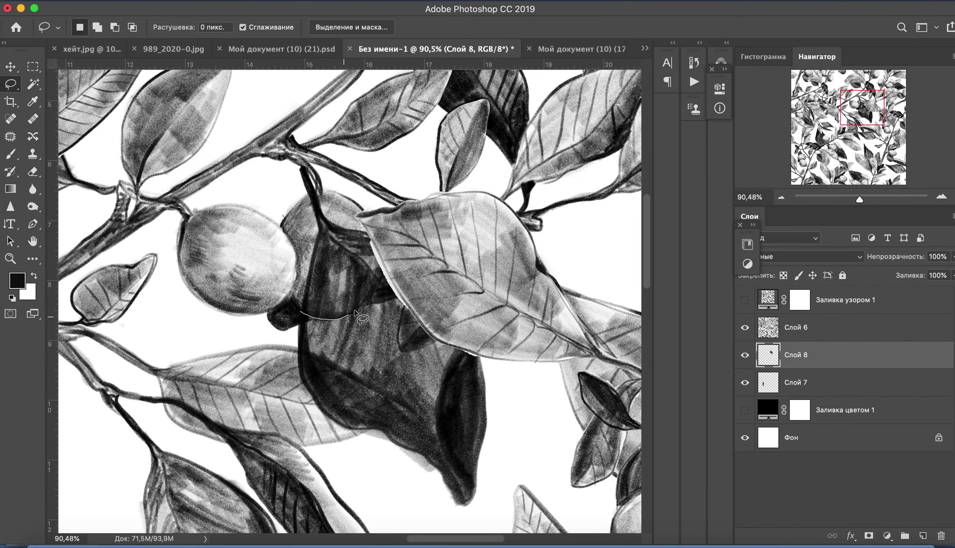
drag(370, 228, 291, 301)
mouse_move(405, 307)
mouse_down()
mouse_move(401, 335)
mouse_move(437, 331)
mouse_up()
key(Delete)
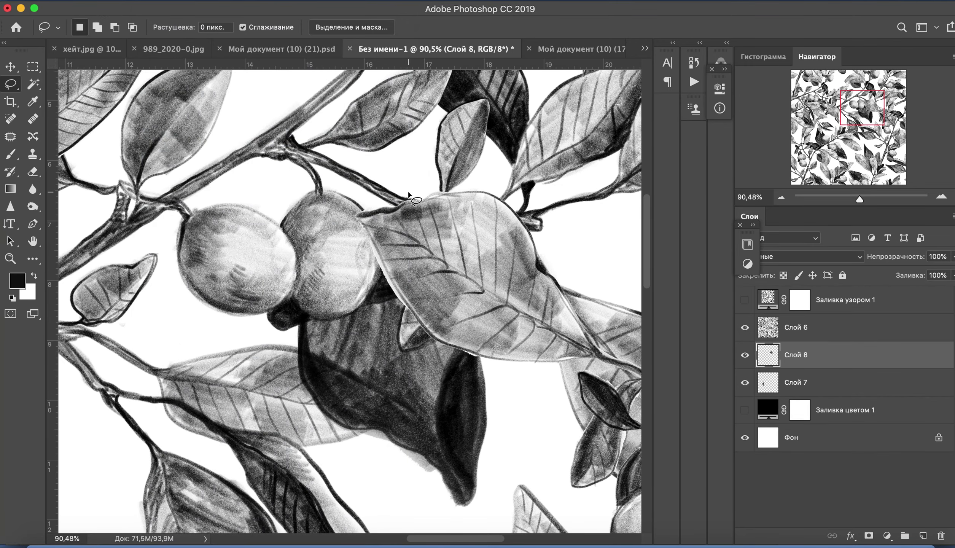
Step: Lasso and clear the dark stem running across the fruit
drag(367, 419, 304, 425)
drag(426, 460, 366, 404)
key(Delete)
key(ctrl+d)
key(e)
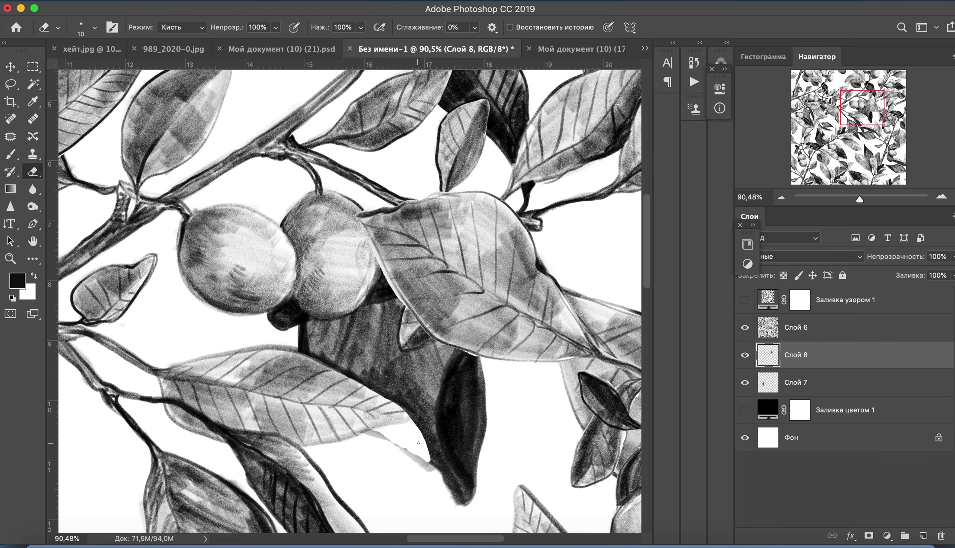
Step: Redo the stem clearing, zoom out to the whole tile, and select the leaf layers
key(ctrl+z)
key(ctrl+z)
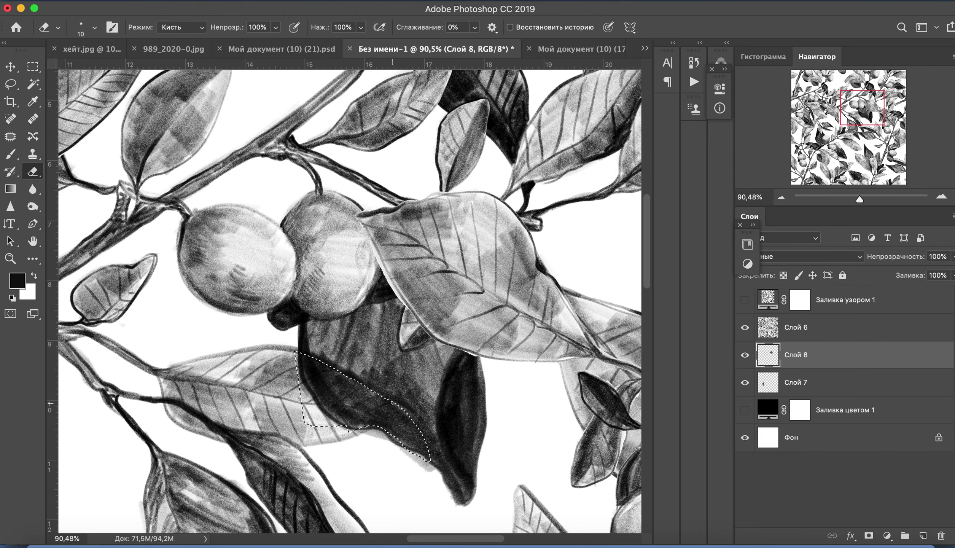
key(l)
key(Delete)
key(ctrl+d)
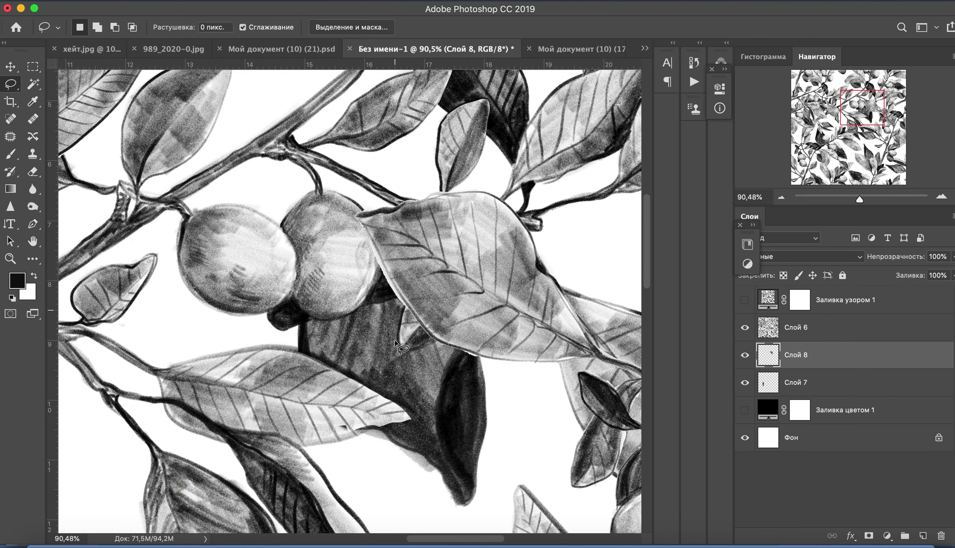
key(e)
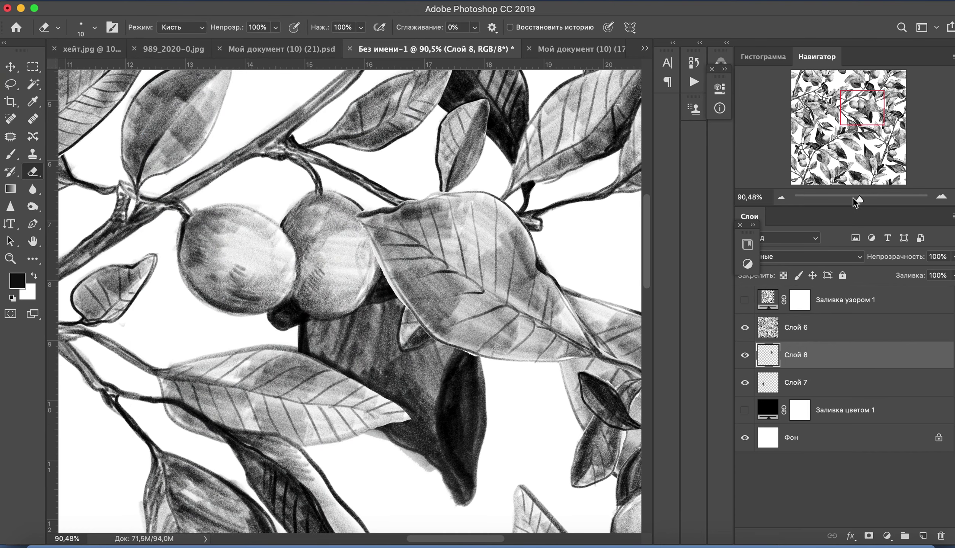
drag(853, 200, 849, 200)
shift+click(791, 382)
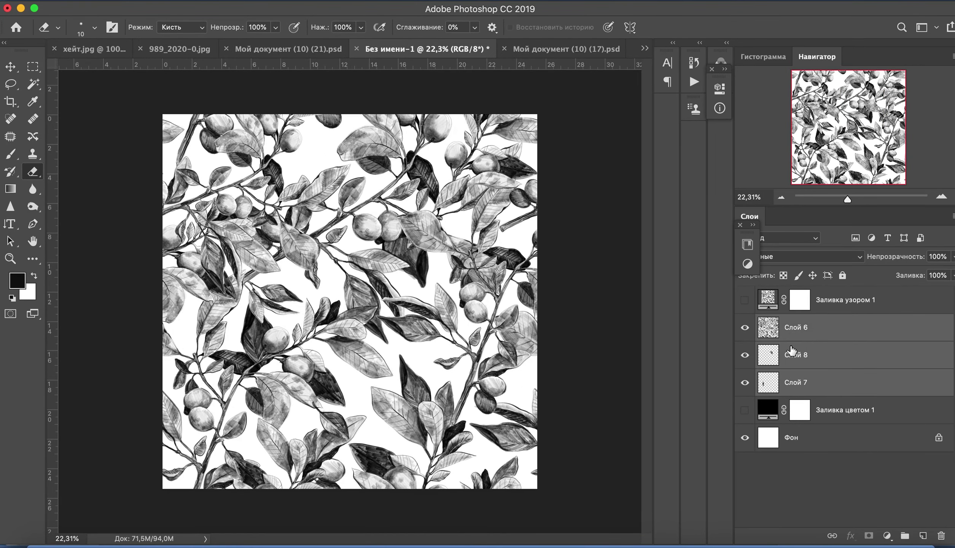
Step: Merge the leaf layers into Слой 6 and define the tile as pattern 'Узор 32'
key(super+e)
key(super+e)
click(164, 1)
click(244, 363)
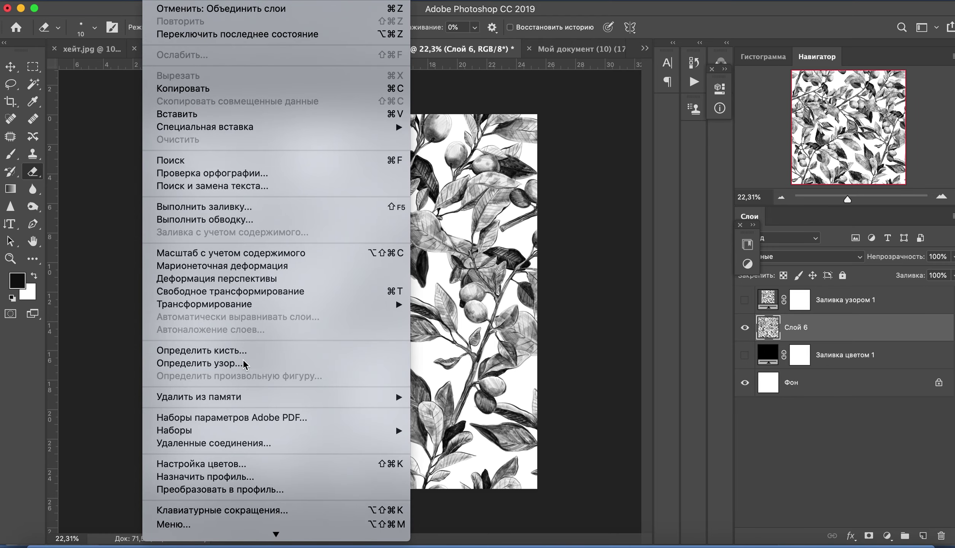
key(Return)
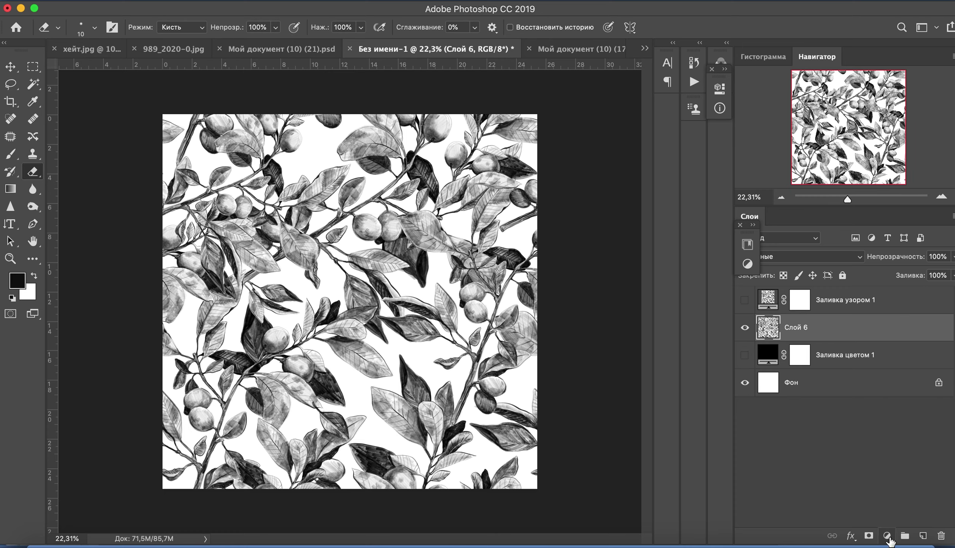
Step: Preview the tile in a Pattern fill layer at scales down to 55%, then discard it
click(887, 537)
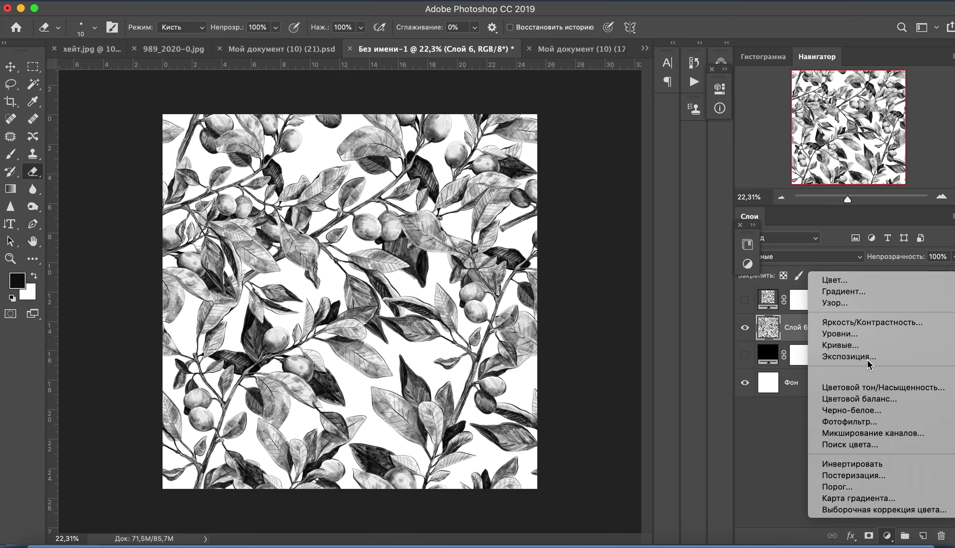
click(871, 302)
key(Down)
key(Down)
key(Down)
key(Down)
key(Down)
key(Down)
key(Down)
key(Down)
key(Down)
key(Down)
key(Down)
key(Down)
key(Down)
key(Down)
key(Down)
key(Down)
key(Down)
key(Down)
key(Down)
key(Down)
key(Down)
key(Down)
key(Down)
key(Down)
key(Down)
key(Down)
key(Down)
key(Down)
key(Down)
key(Down)
key(Down)
key(Down)
key(Down)
key(Down)
key(Down)
key(Down)
key(Down)
key(Down)
key(Up)
key(Up)
key(Up)
key(Up)
key(Up)
key(Up)
key(Up)
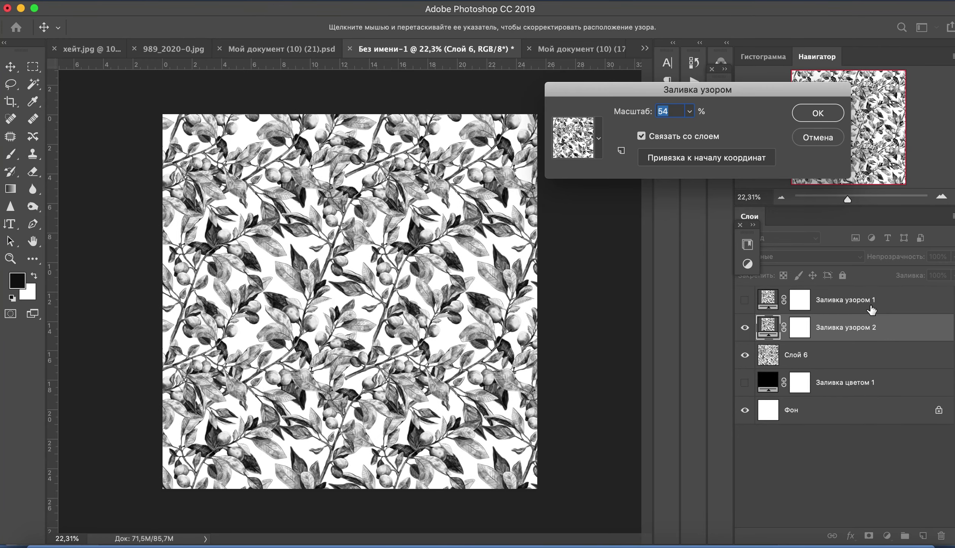
key(Up)
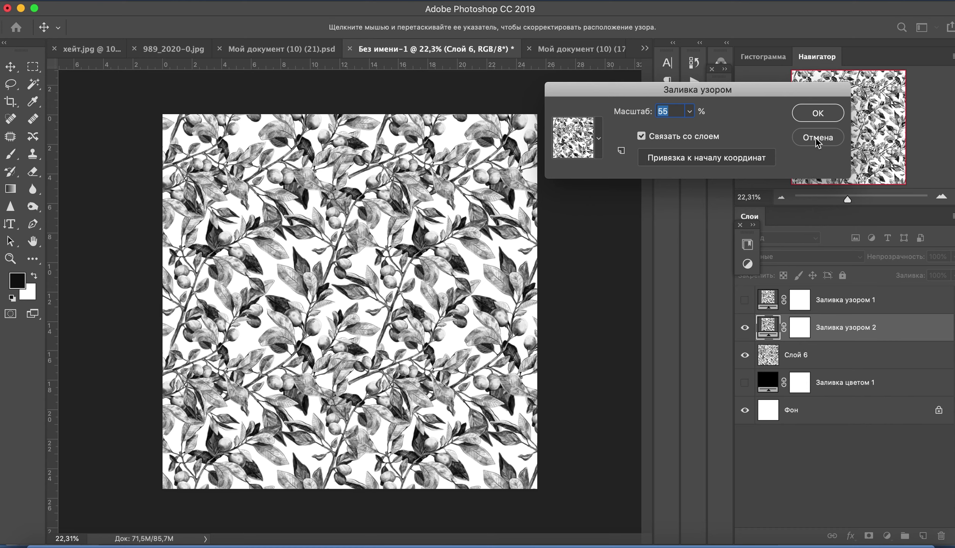
click(816, 137)
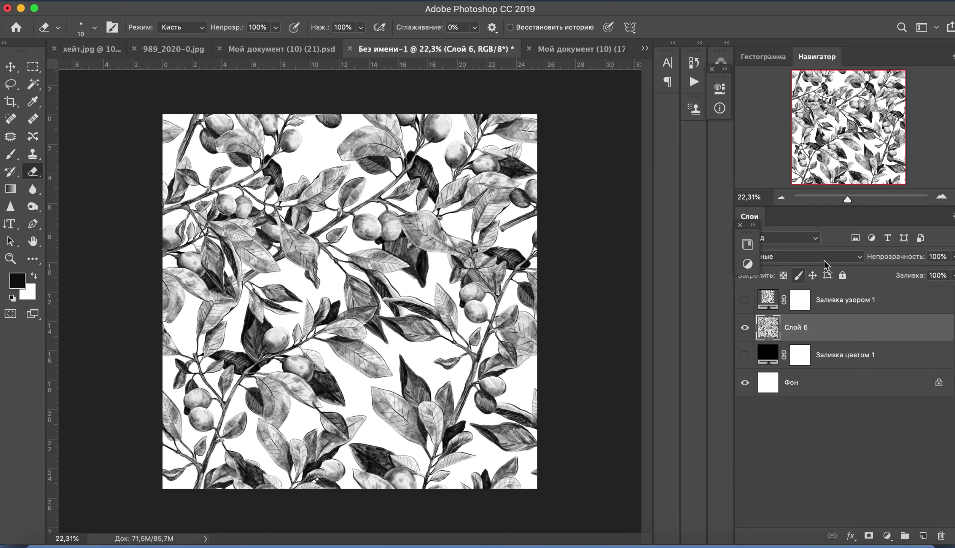
click(745, 356)
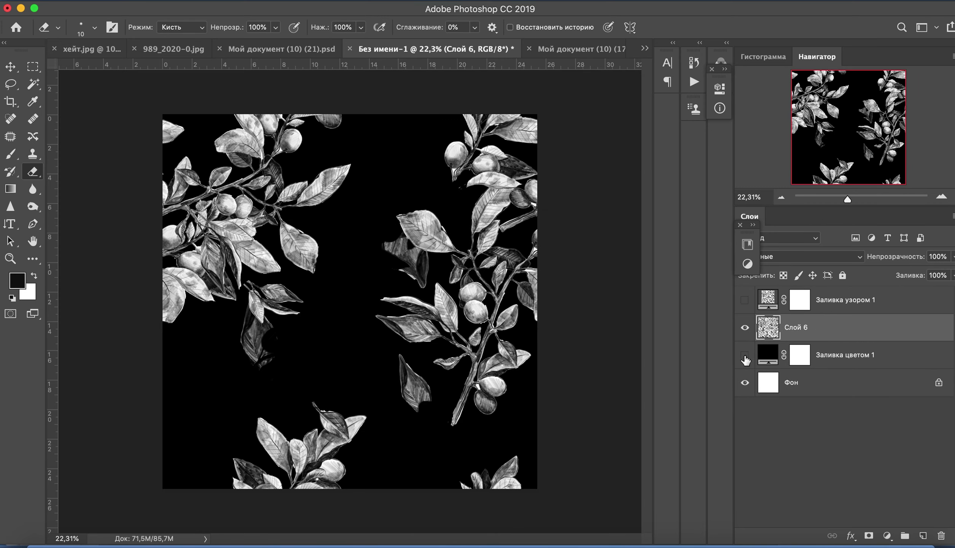
click(745, 356)
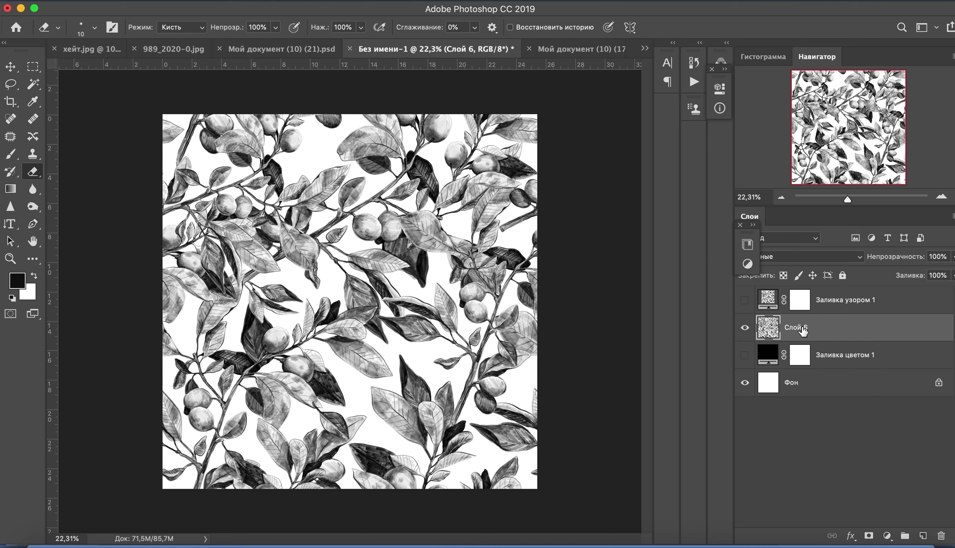